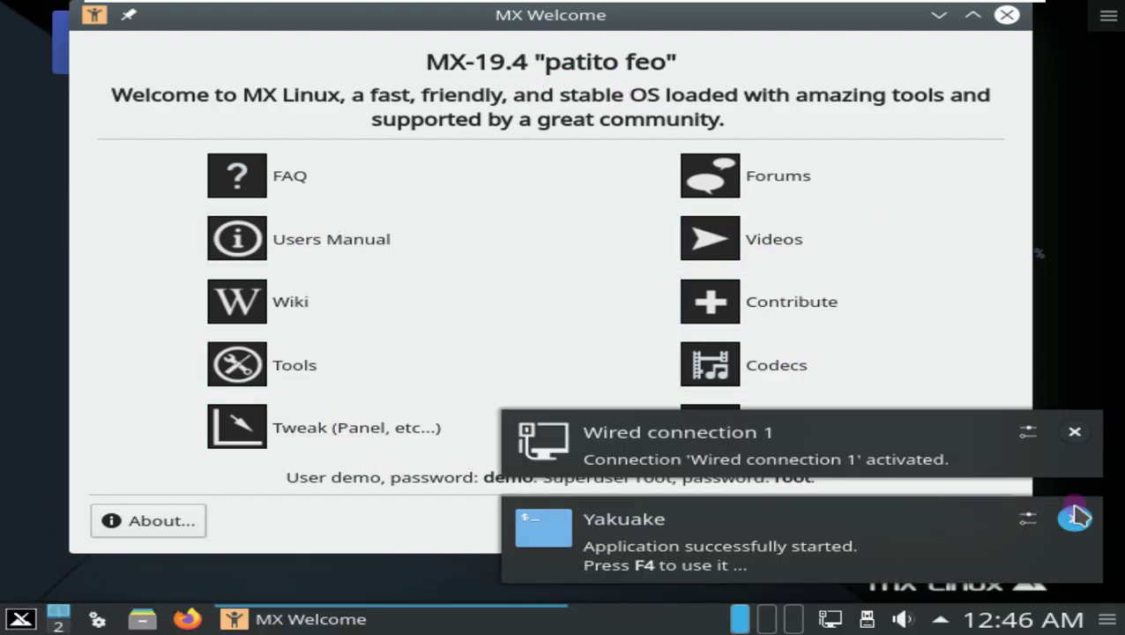
Dismiss the Yakuake and wired connection notifications and close the MX Welcome window.
left_click(1074, 518)
left_click(1074, 534)
left_click(956, 520)
right_click(324, 251)
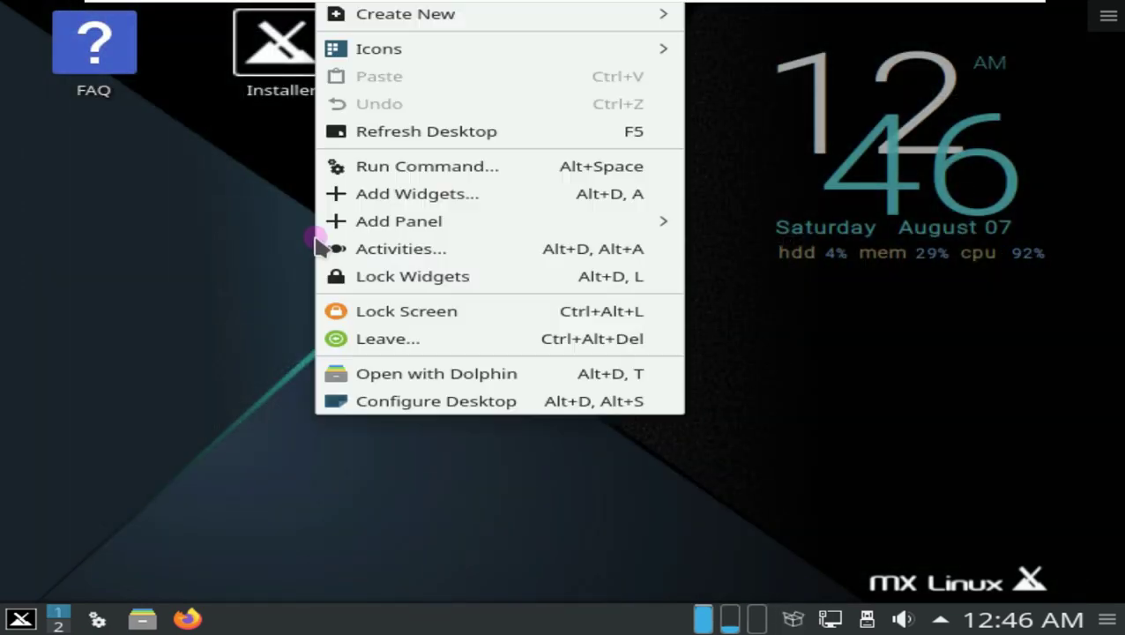
left_click(238, 245)
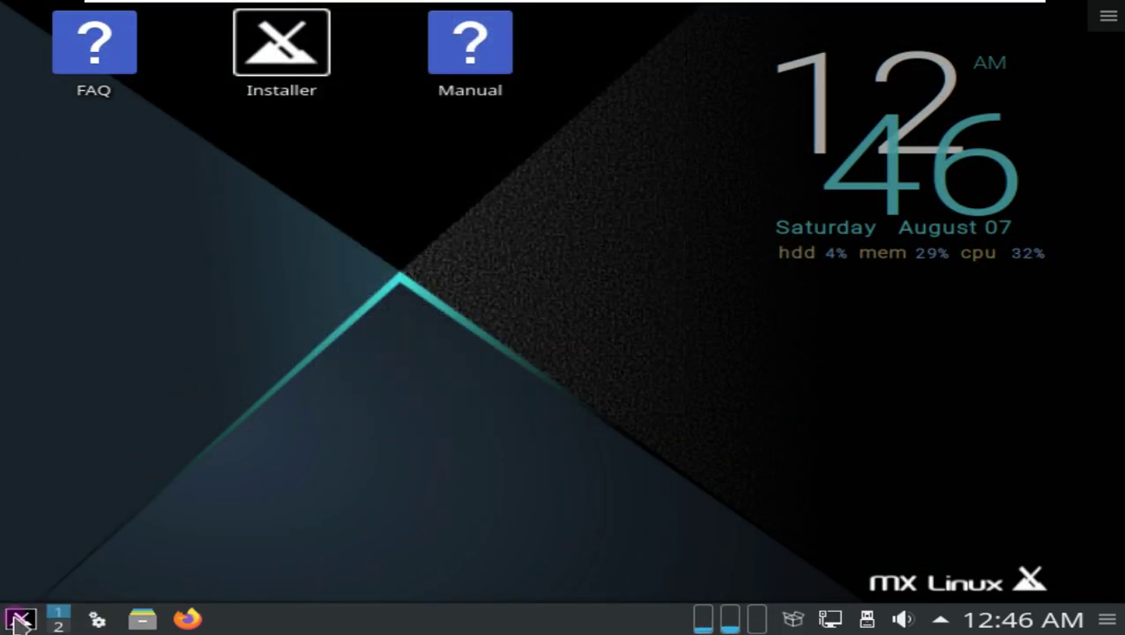
Apply 1360x768 in System Settings' Display and Monitor, then set VMware Free Stretch.
left_click(19, 618)
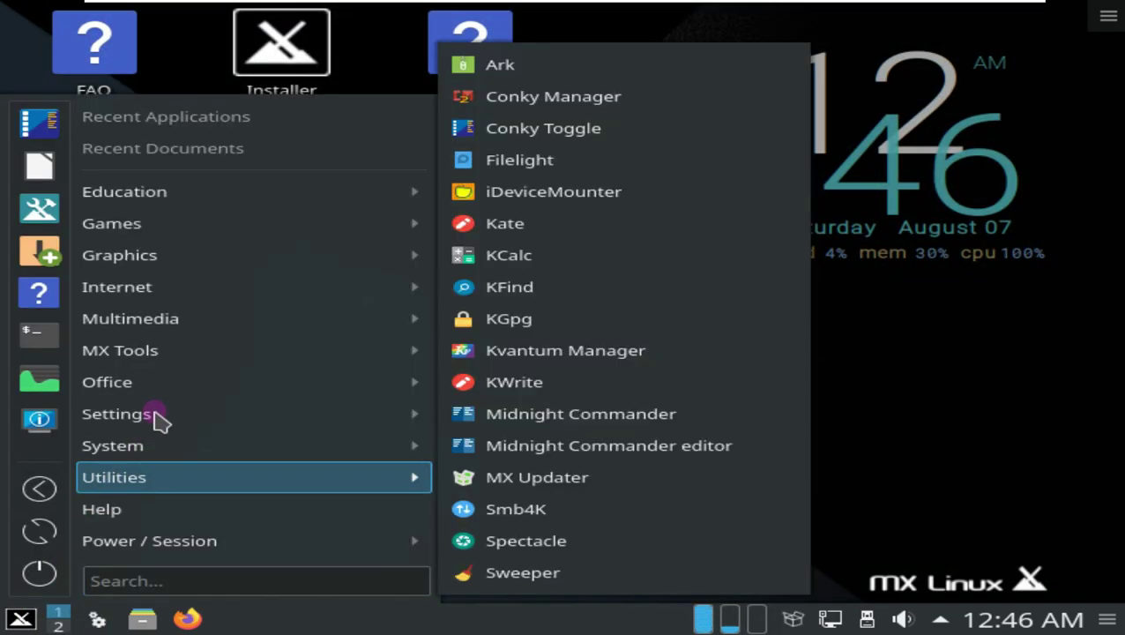
mouse_move(166, 424)
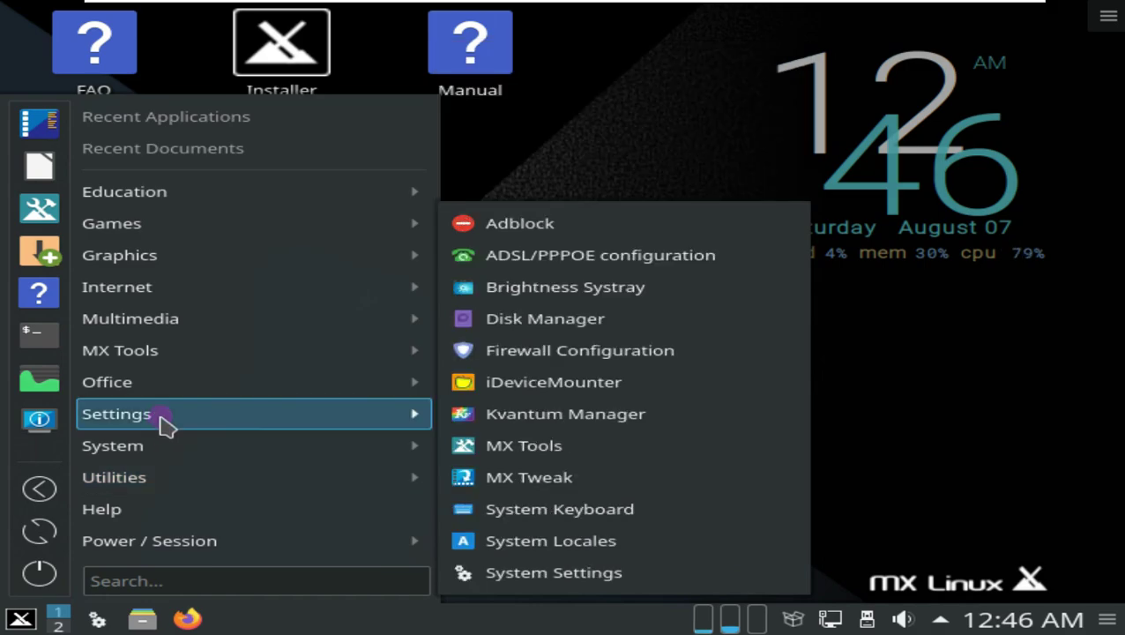
left_click(597, 573)
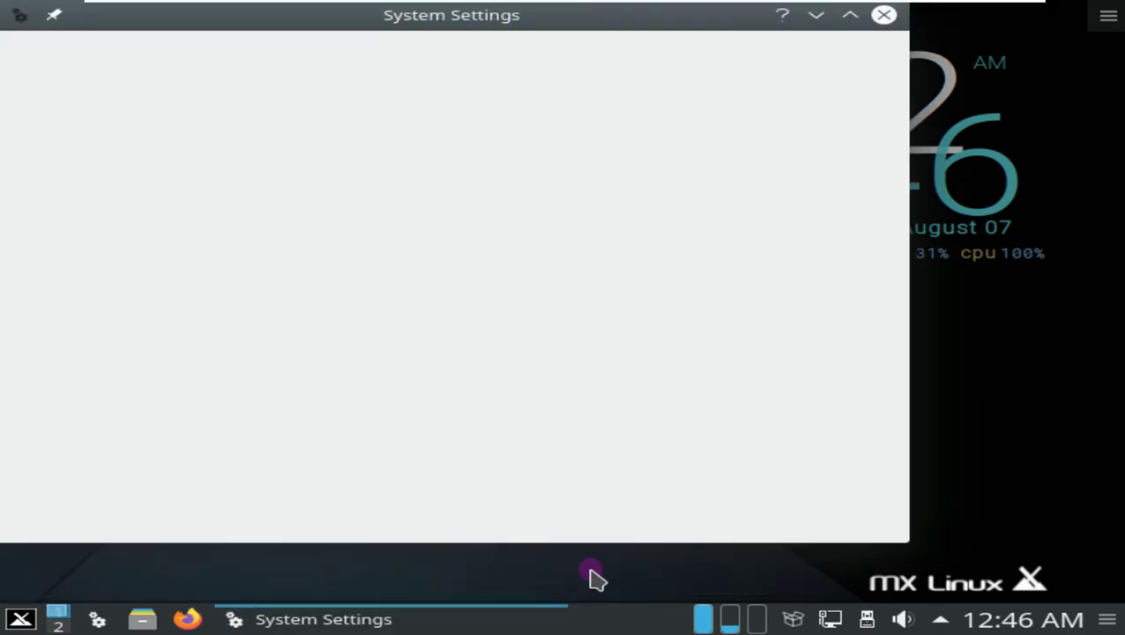
scroll(236, 449, "down", 10)
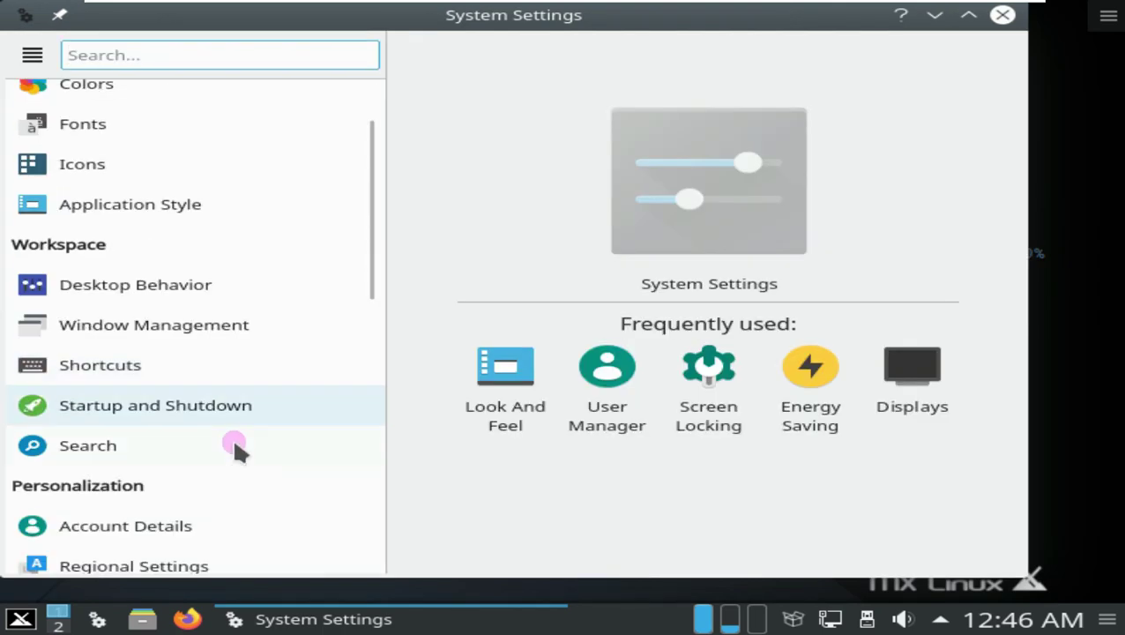
left_click(238, 310)
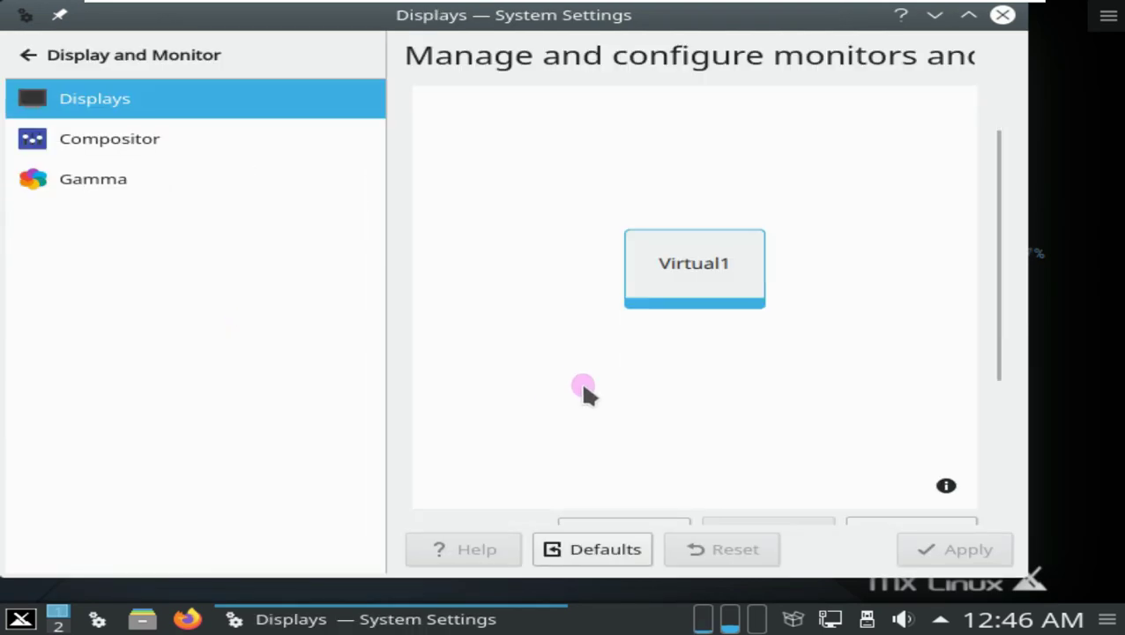
left_click_drag(1008, 346, 1012, 481)
left_click(672, 414)
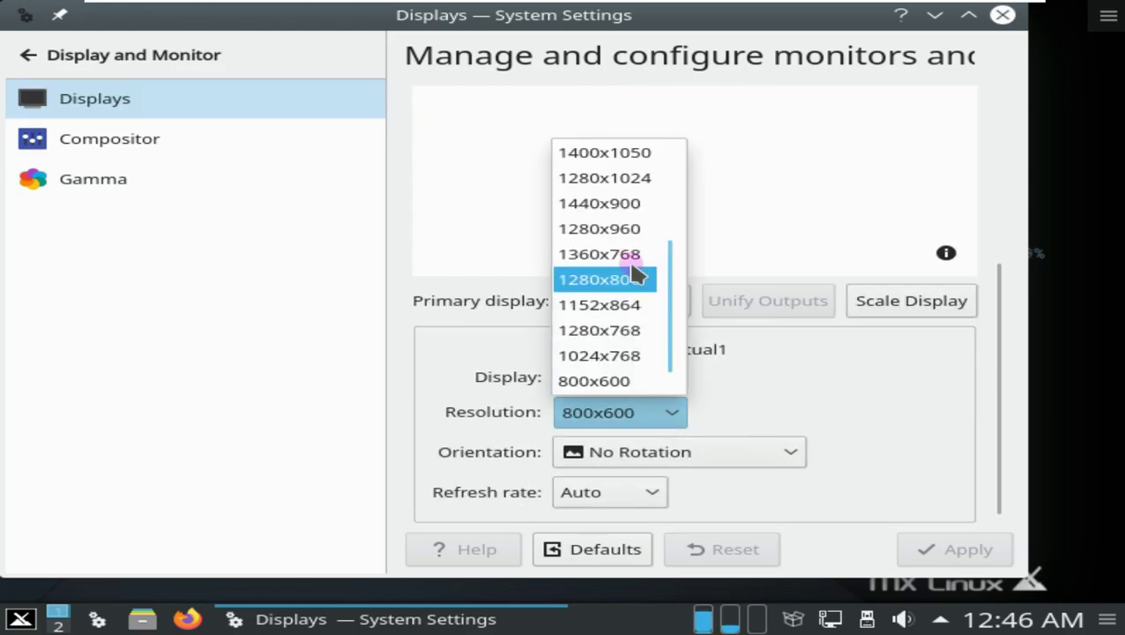
left_click(622, 261)
left_click(959, 546)
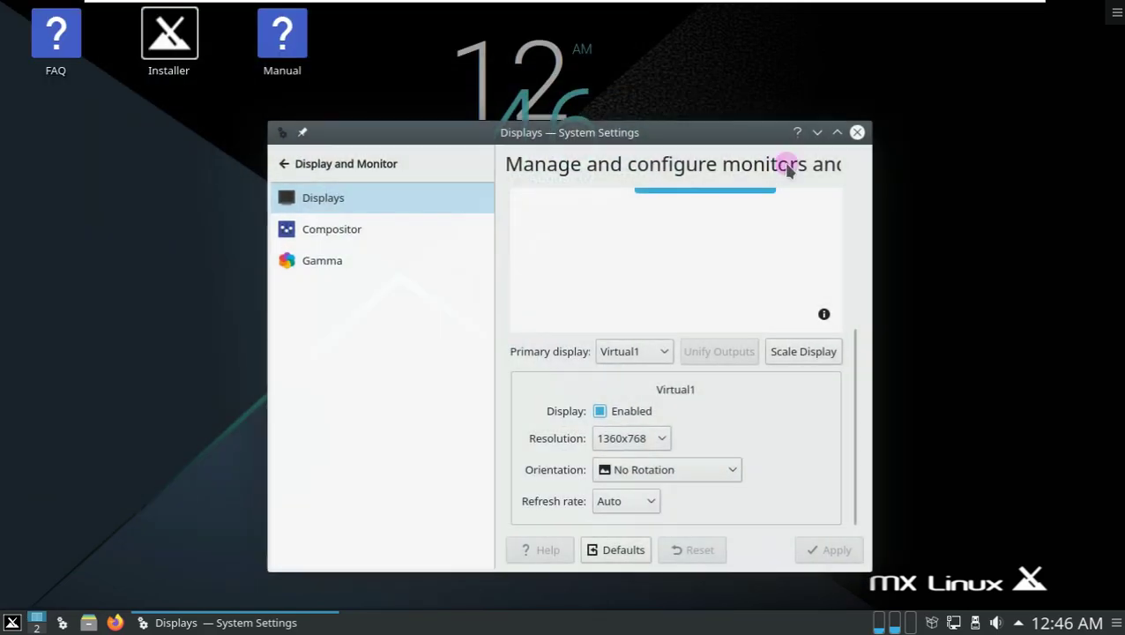
left_click(856, 128)
left_click(701, 15)
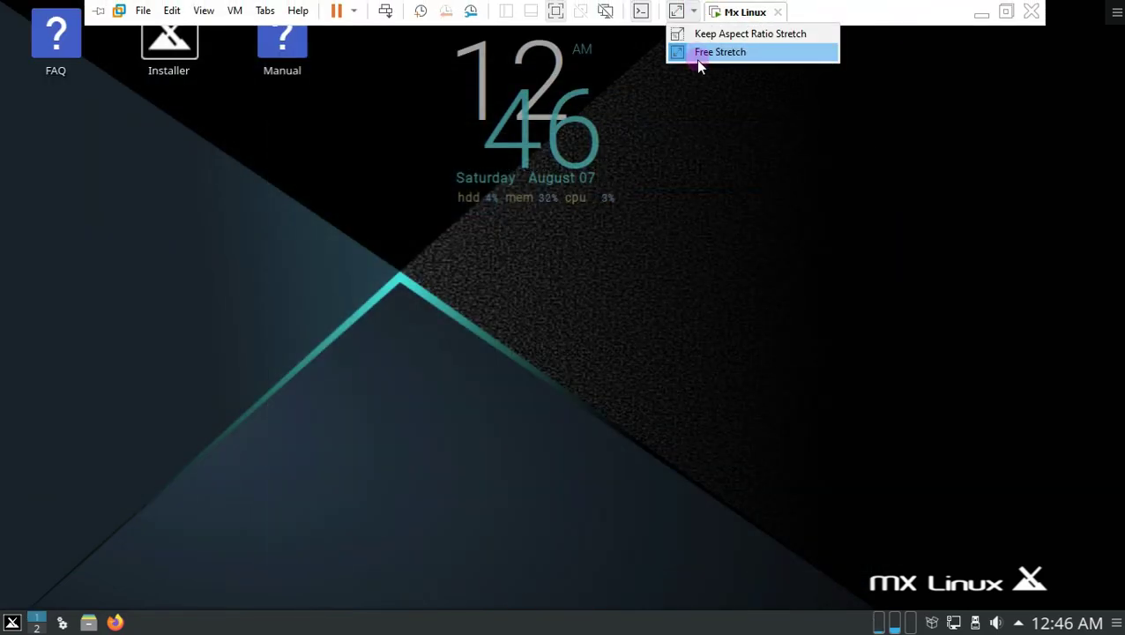
left_click(698, 52)
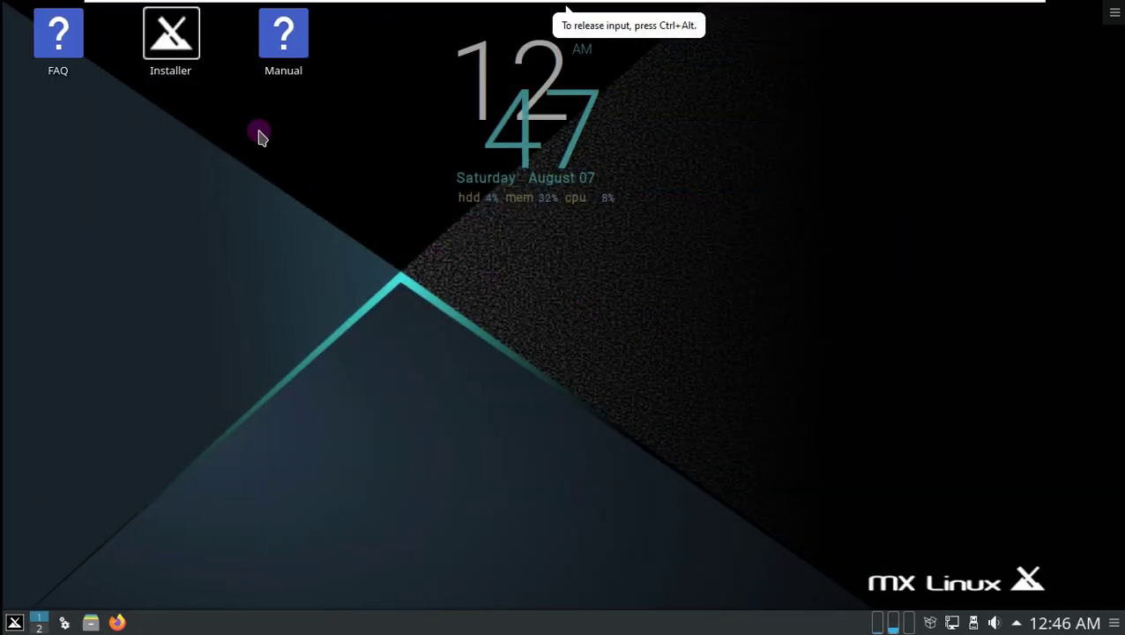
Launch the MX Linux Installer and choose an unencrypted whole-disk install on sda, confirming formatting.
right_click(172, 68)
left_click(196, 73)
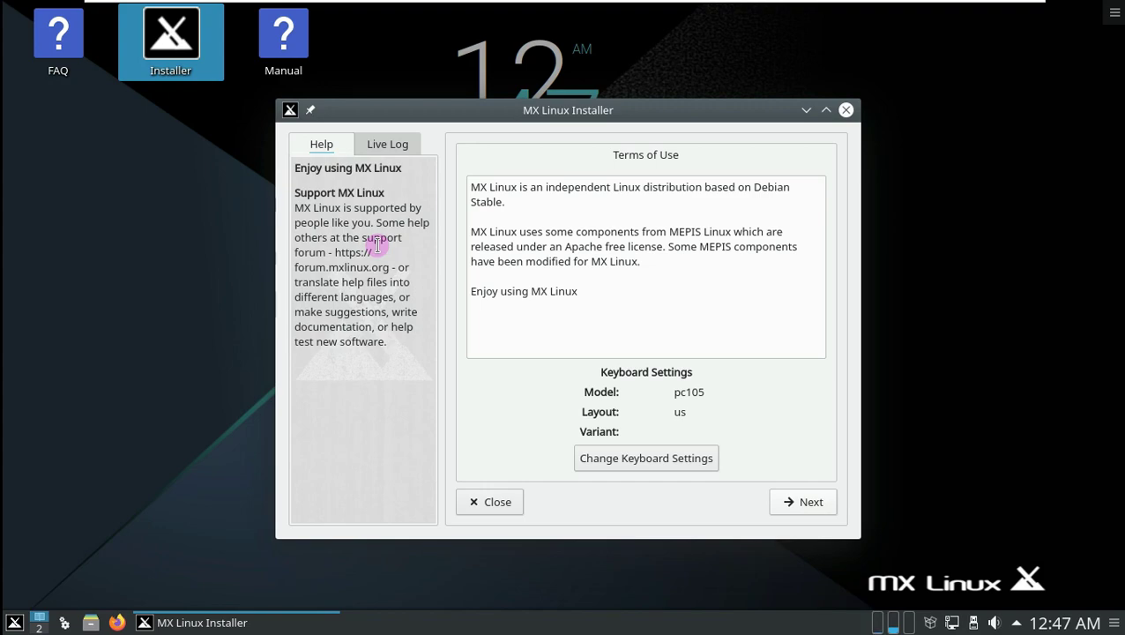
left_click(807, 501)
left_click(732, 283)
left_click(725, 300)
left_click(488, 316)
left_click(489, 317)
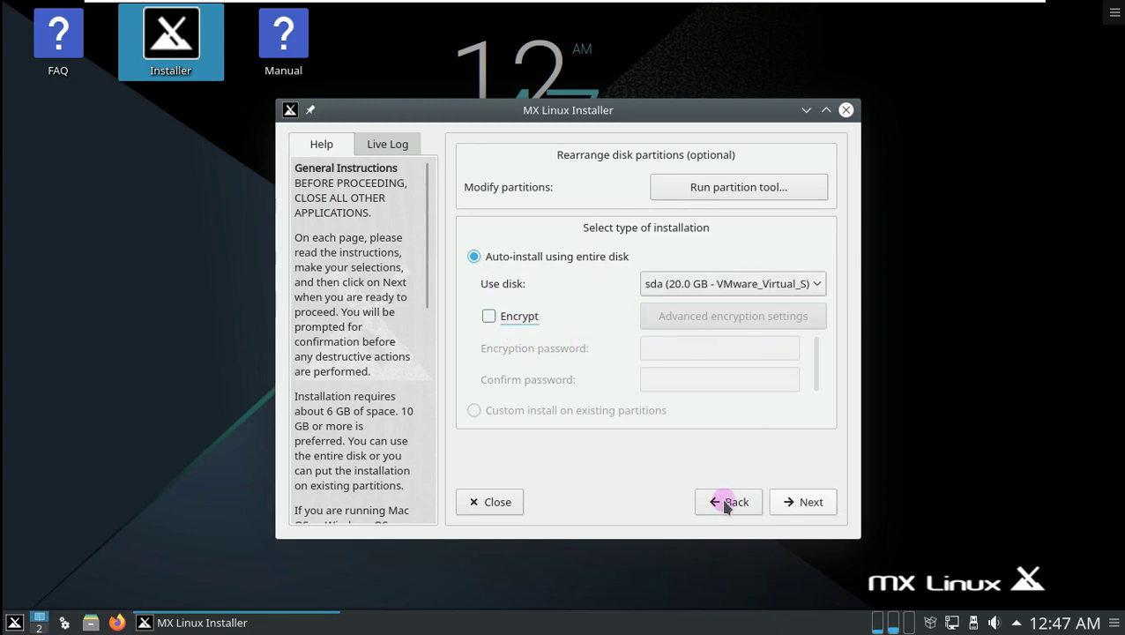
left_click(793, 498)
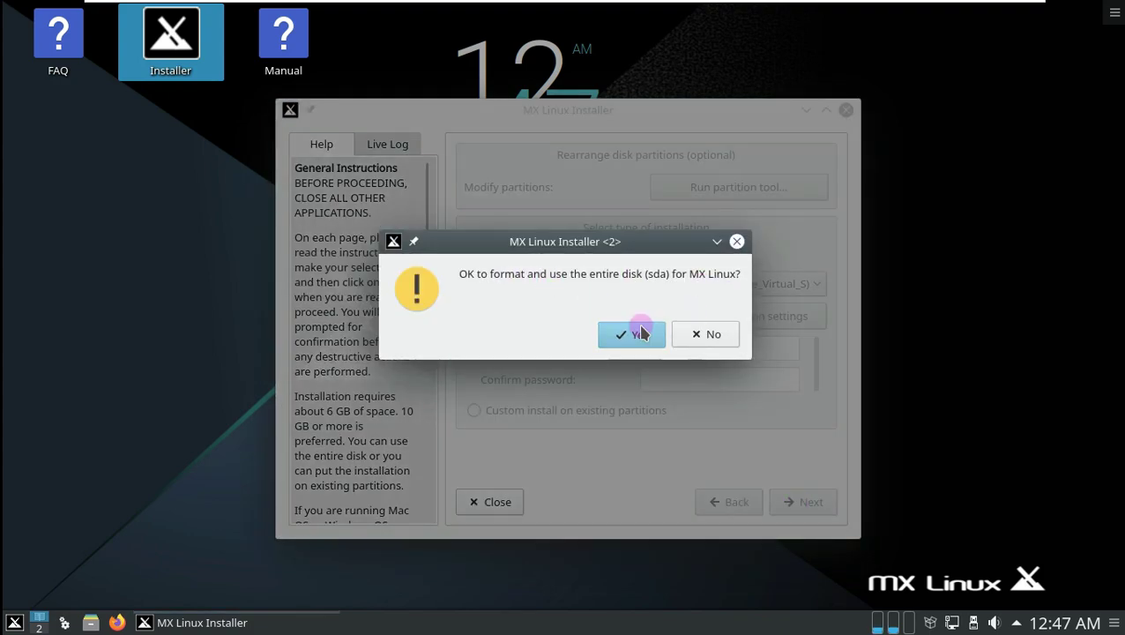
left_click(639, 333)
Keep sda as the boot disk, name the computer 'mx', and accept the localization settings.
left_click(766, 312)
left_click(794, 332)
left_click(801, 502)
left_click(676, 262)
type("mx")
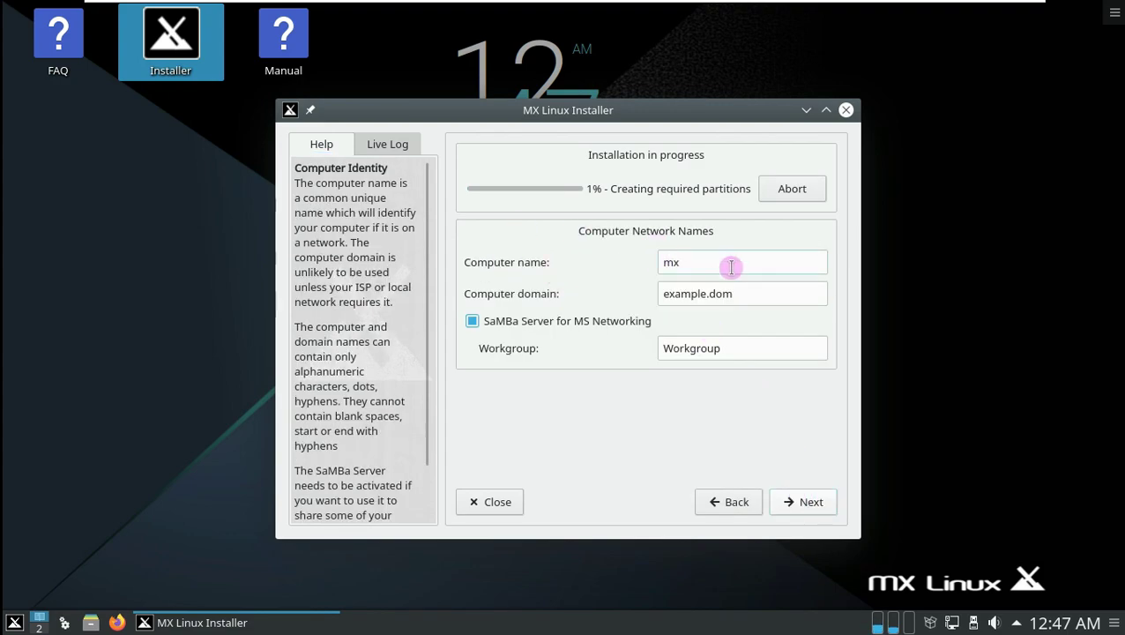
left_click(799, 501)
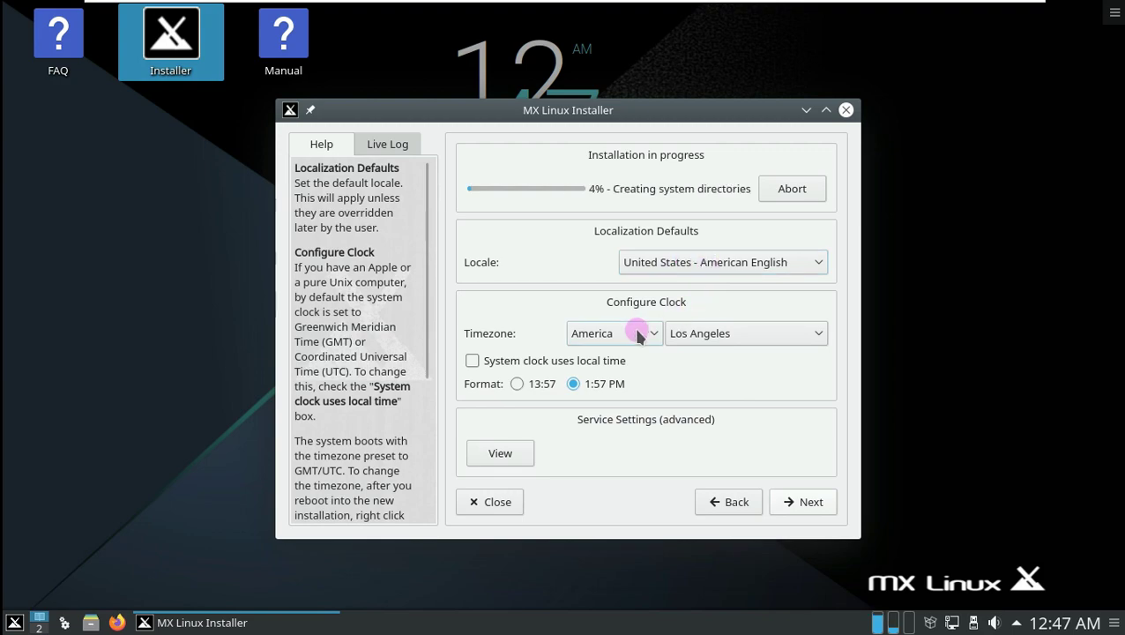
left_click(791, 504)
Enter the default login name, user and root passwords, show passwords, and enable autologin.
left_click(668, 255)
type("Runboxin")
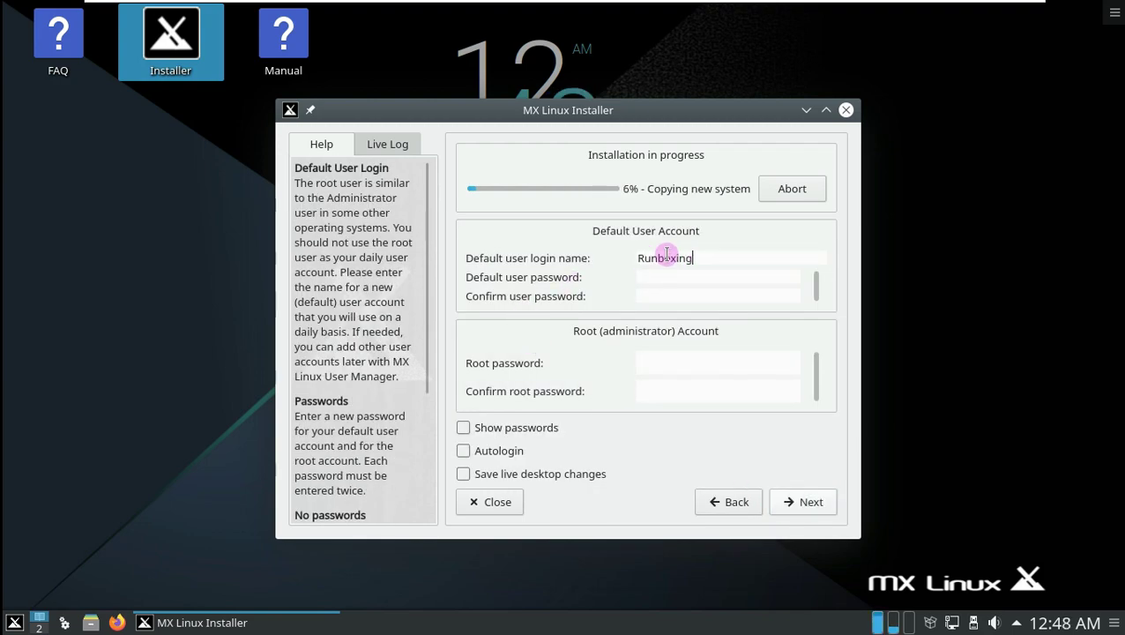
type("g")
key("Tab")
type("r")
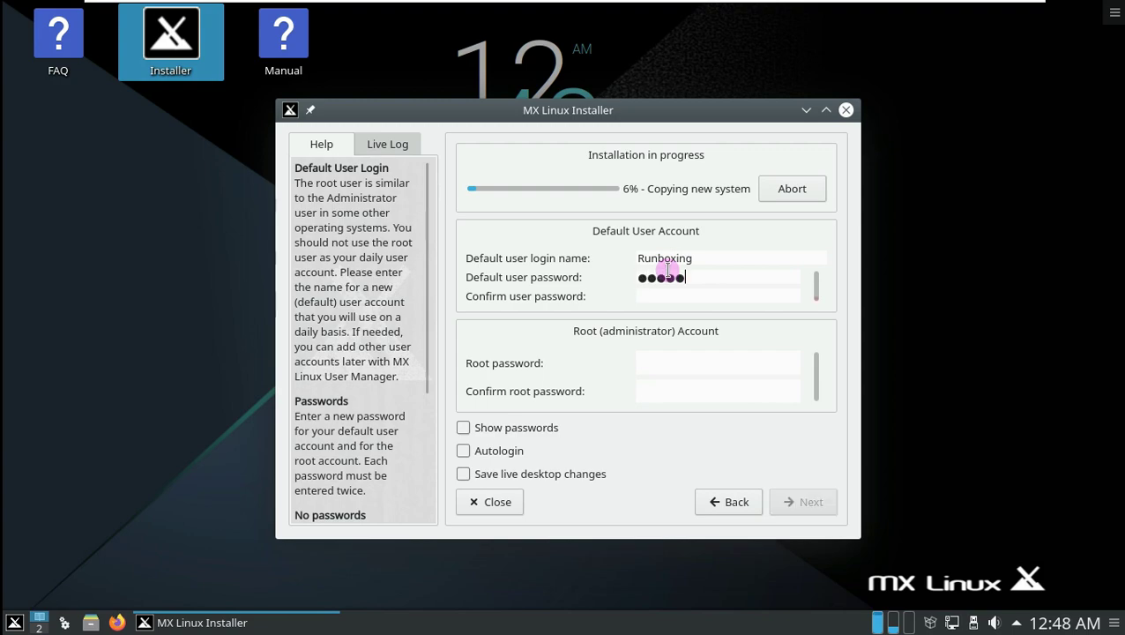
type("rrrrr")
left_click(644, 351)
type("rrrrr")
left_click(665, 389)
type("rrrrr")
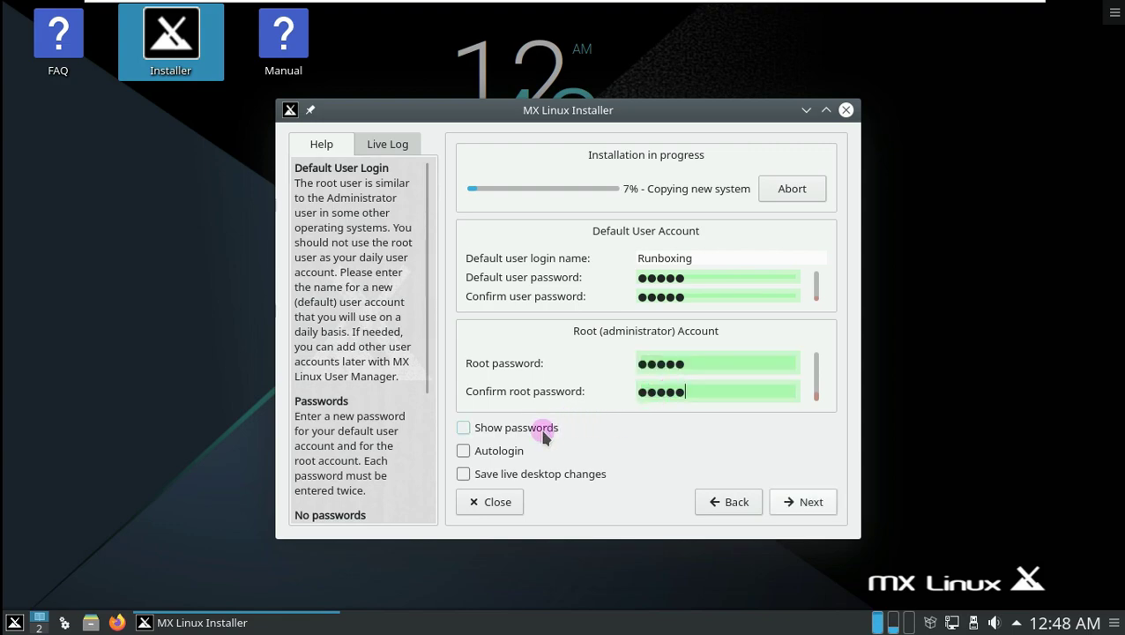
left_click(544, 432)
left_click(499, 451)
left_click(789, 504)
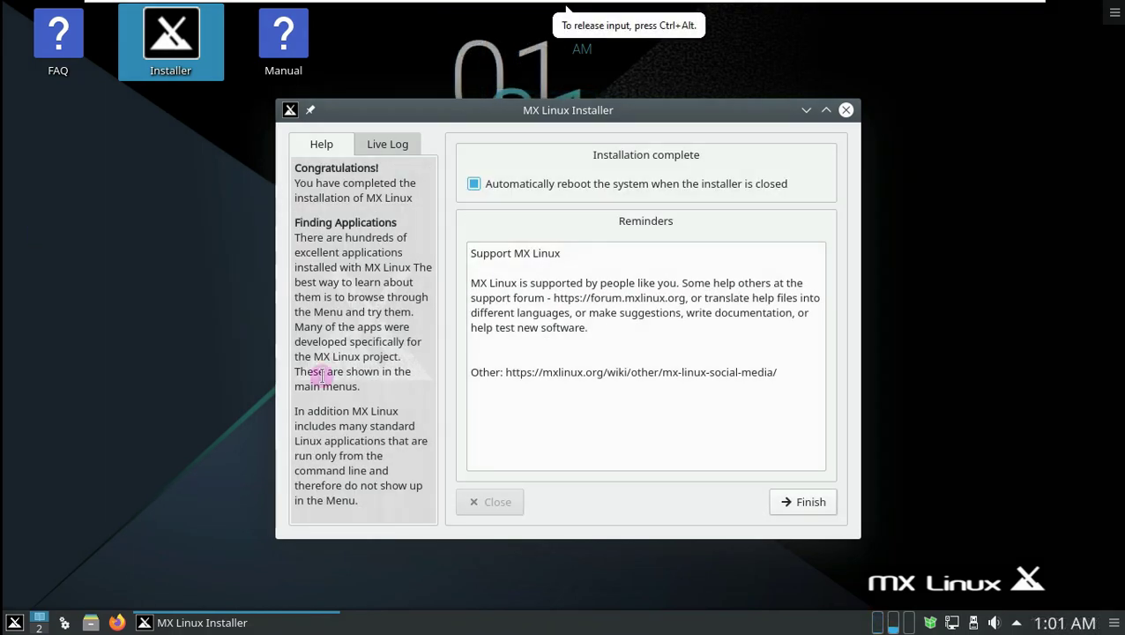
Finish the installer, then restart the system from the application menu.
left_click(892, 353)
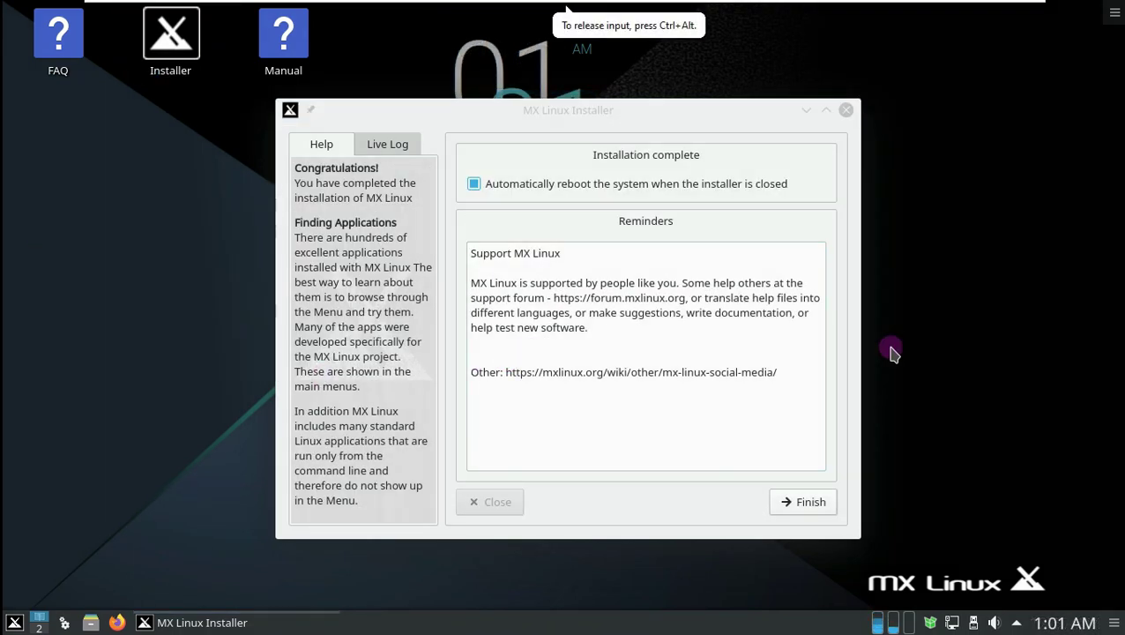
left_click(803, 502)
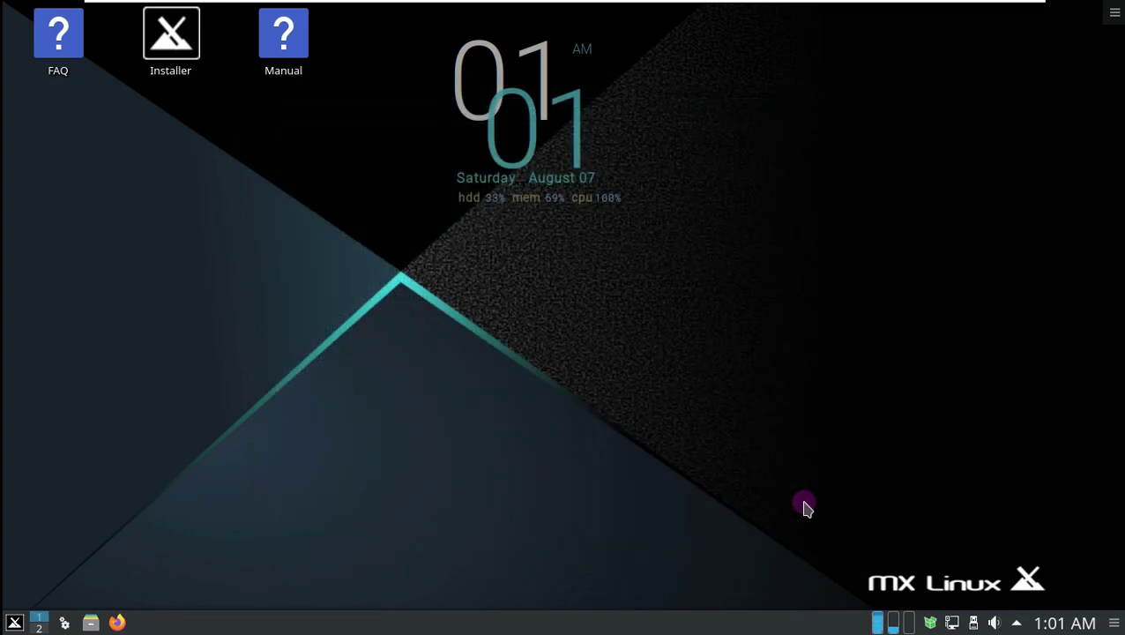
left_click(15, 624)
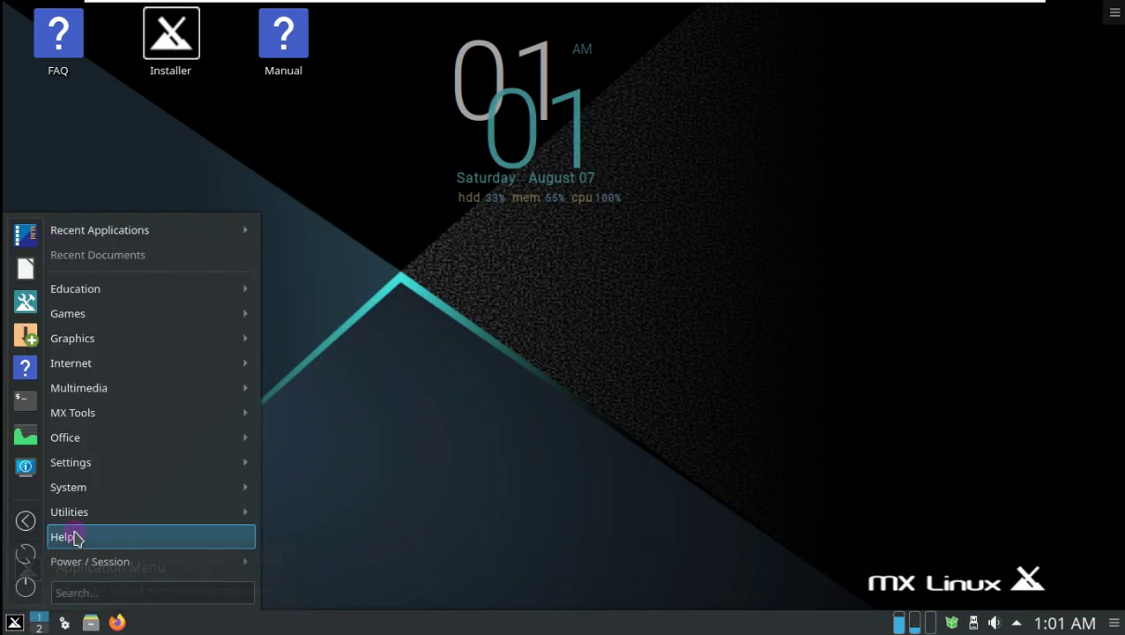
left_click(20, 584)
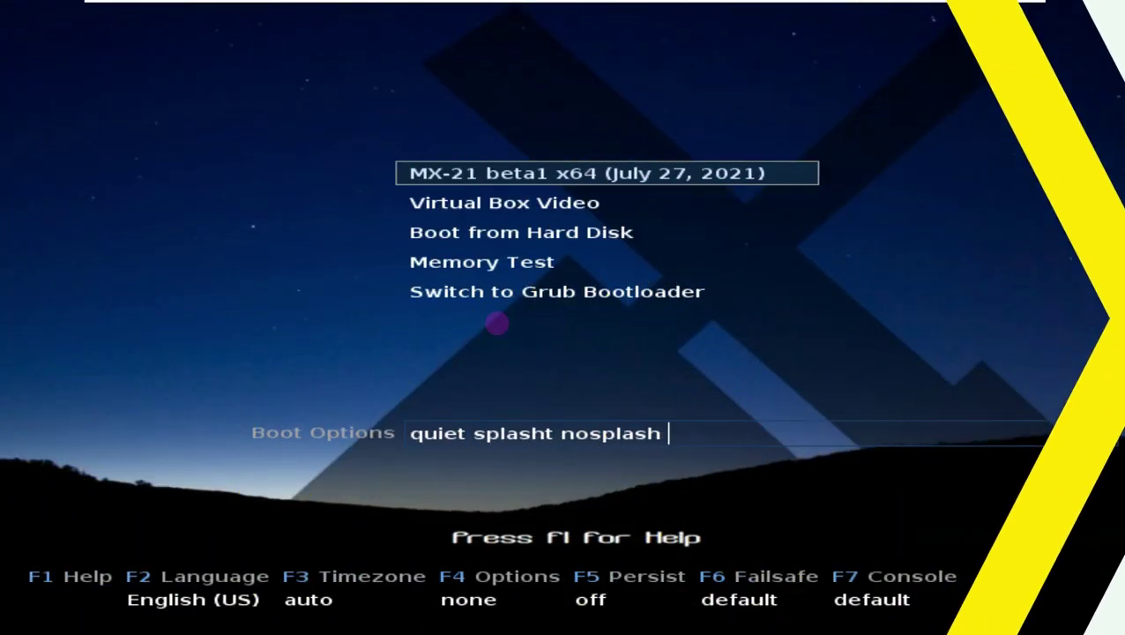
Set the boot timezone to Los Angeles, leaving language, persistence and failsafe options unchanged.
key("F2")
key("Escape")
key("F3")
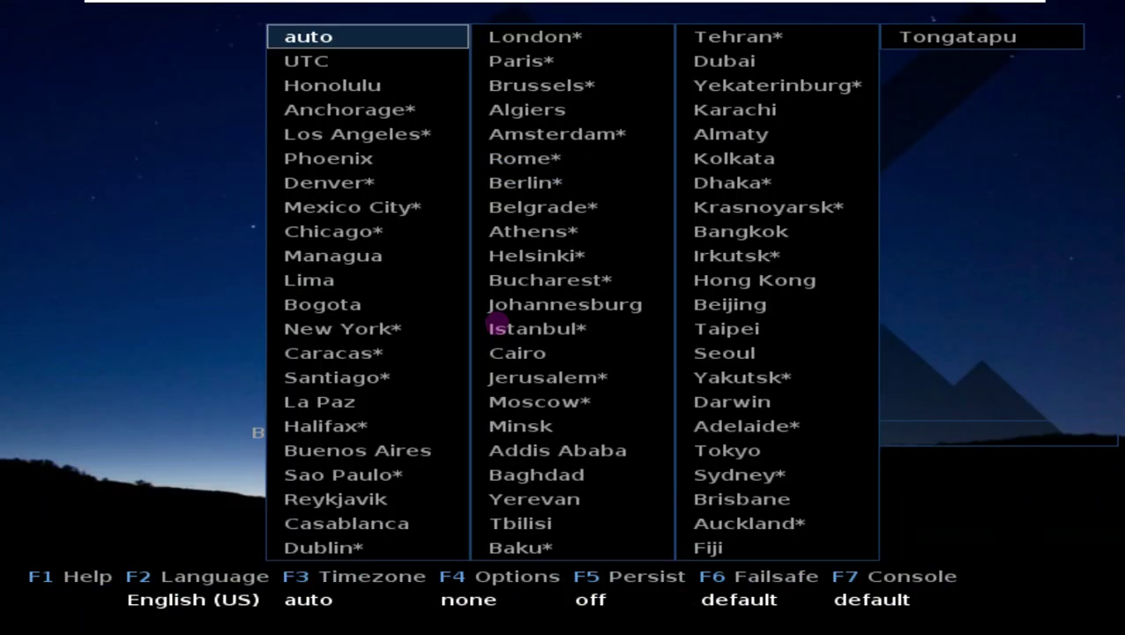
key("Down")
key("Down")
key("Down")
key("Down")
key("Return")
key("F4")
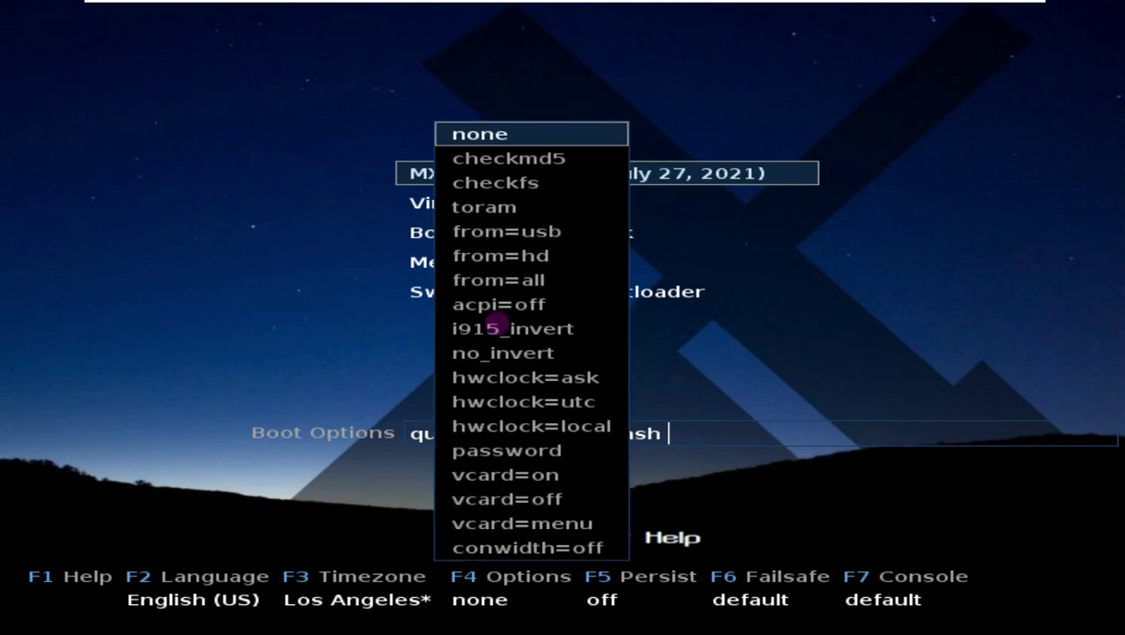
key("Escape")
key("F5")
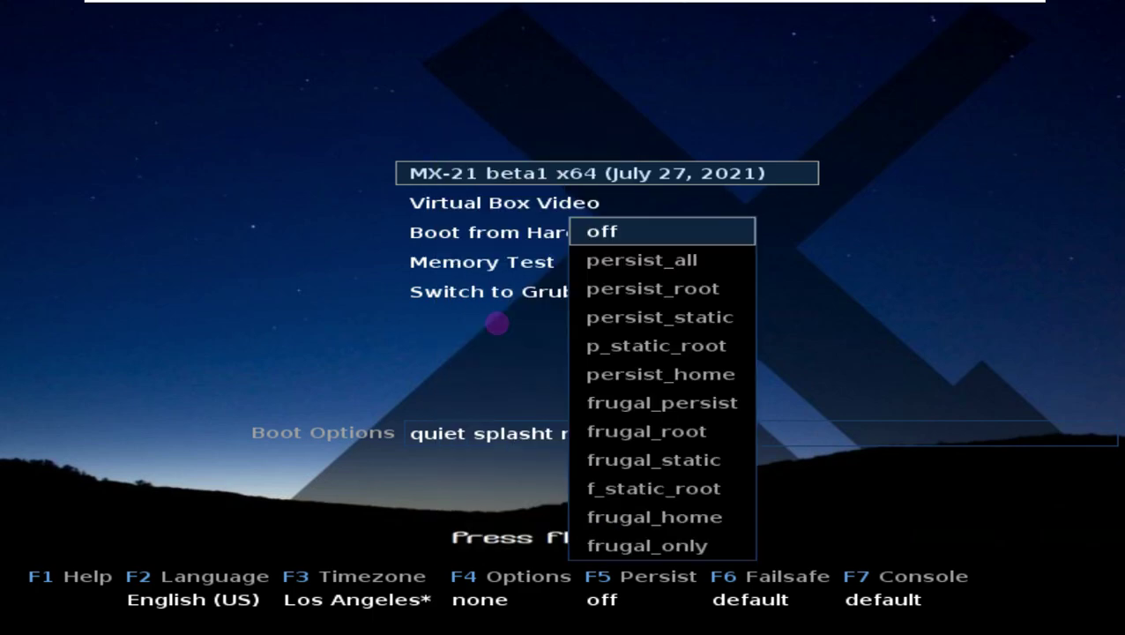
key("Escape")
key("F6")
key("Escape")
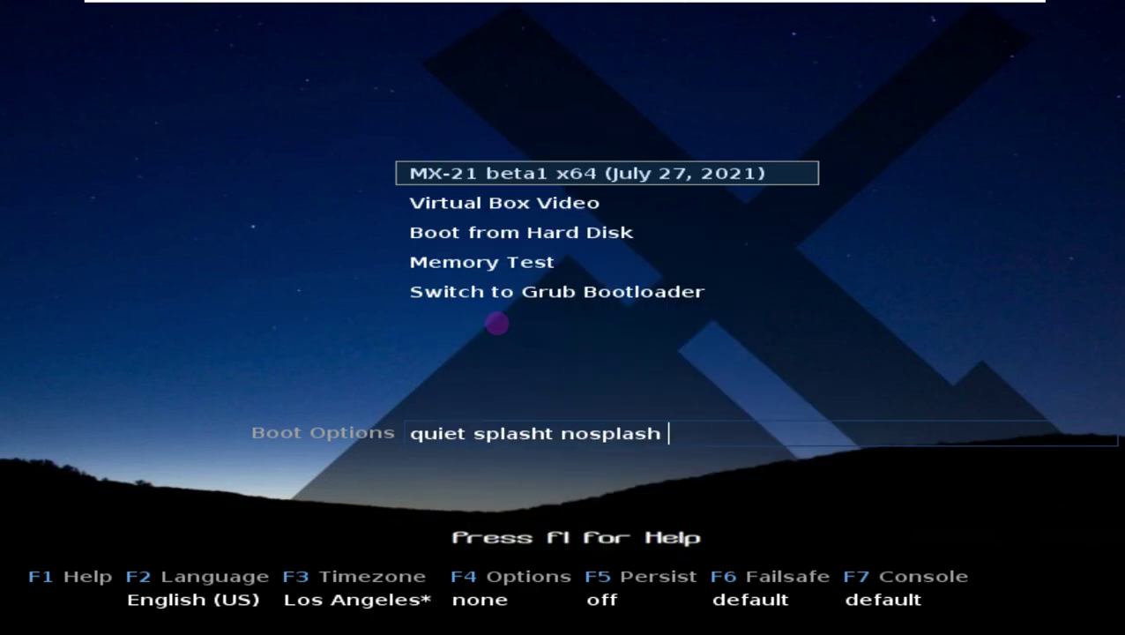
Set the console resolution to 1366x768 and boot the MX-21 beta1 x64 entry.
key("F7")
key("Down")
key("Down")
key("Down")
key("Down")
key("Return")
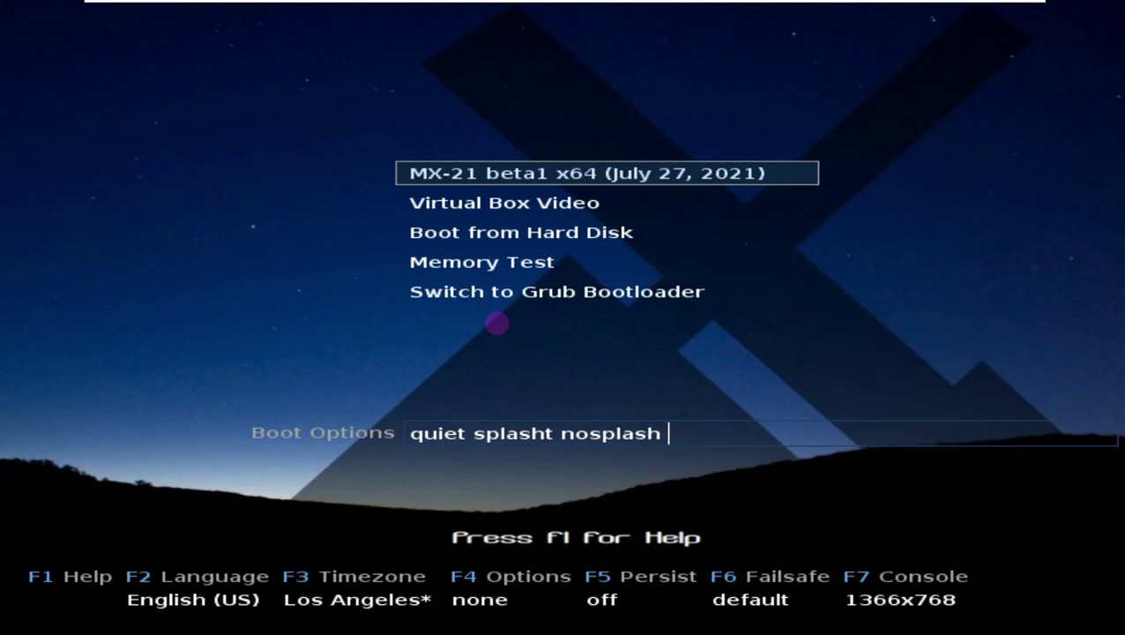
key("Down")
key("Down")
key("Down")
key("Down")
key("Up")
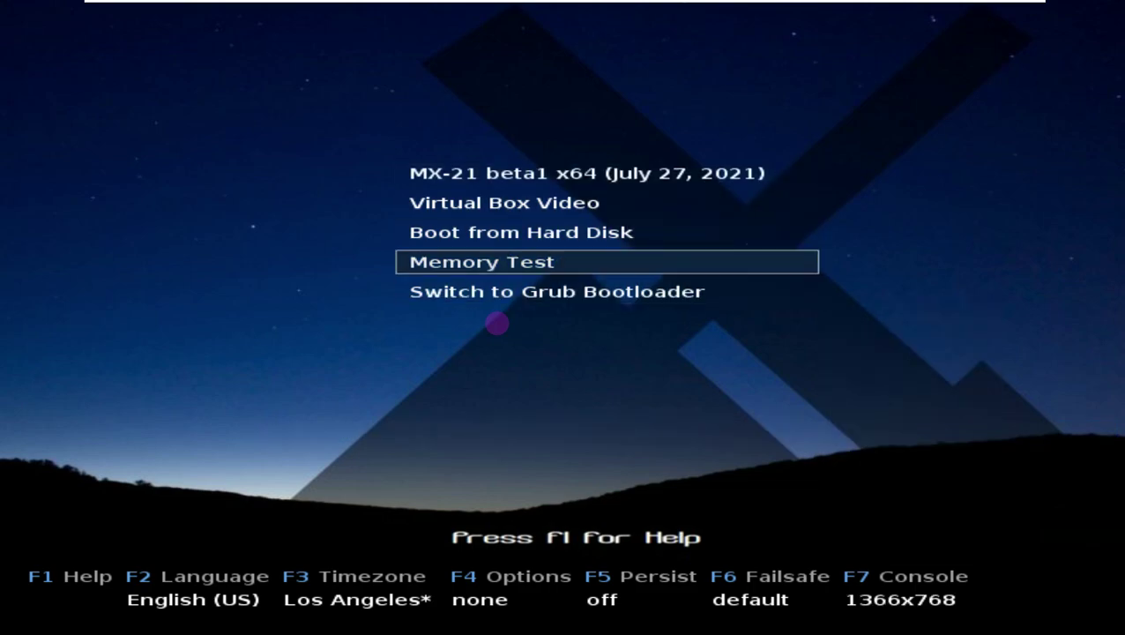
key("Up")
key("Up")
key("Up")
key("Return")
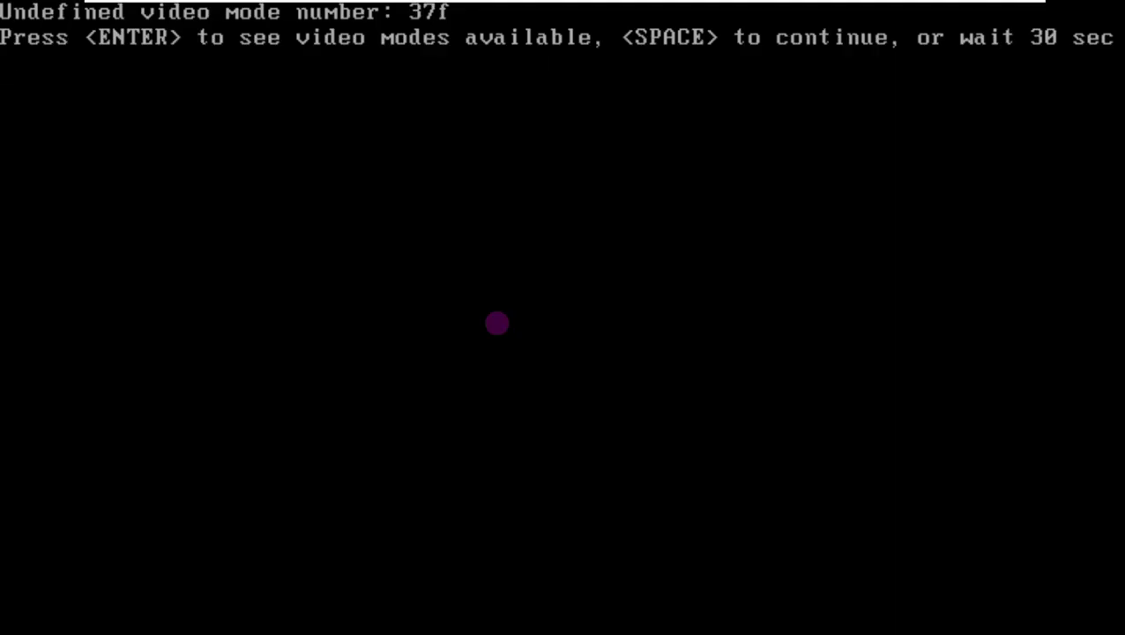
Continue booting past the undefined video mode warning.
key("space")
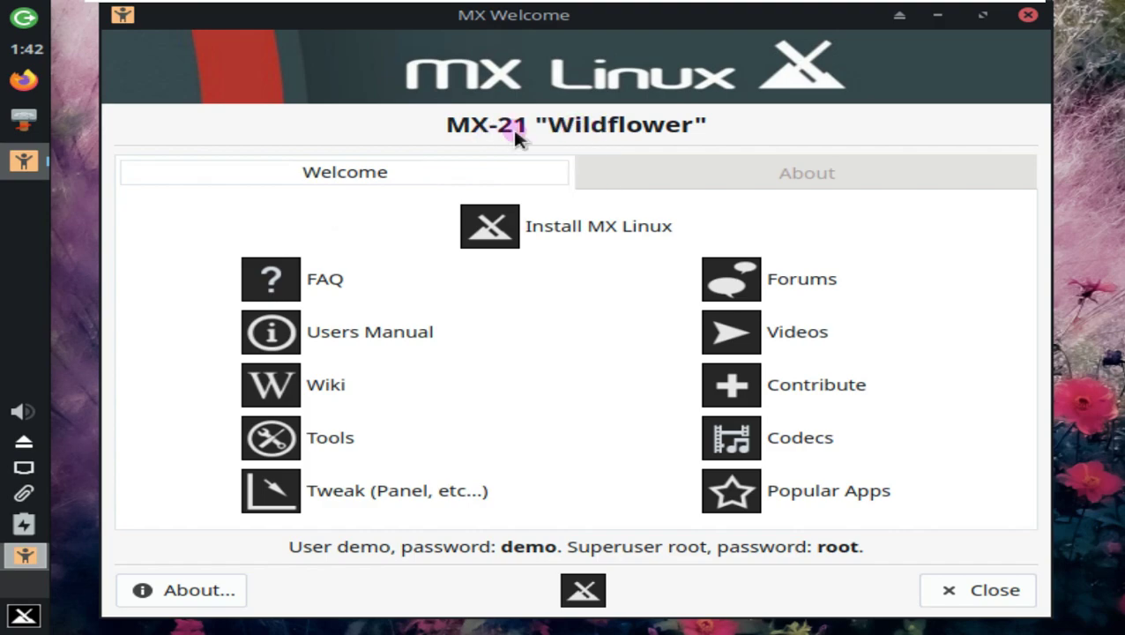
Set the screen resolution to 1360x768 in Display settings, apply and keep it.
left_click(40, 619)
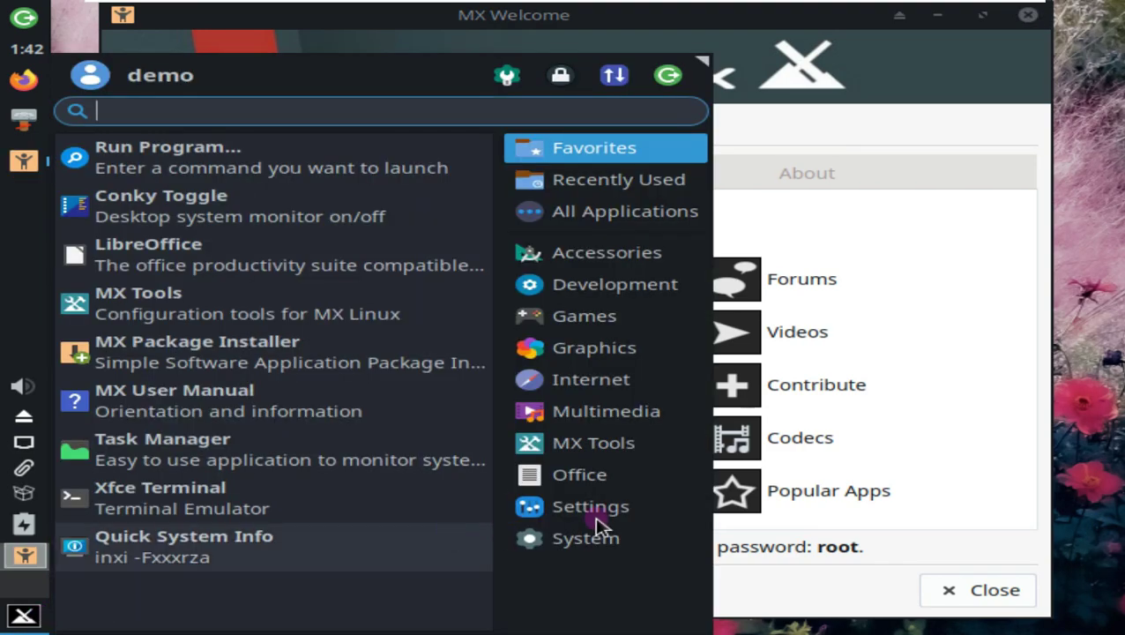
left_click(596, 518)
scroll(228, 520, "down", 4)
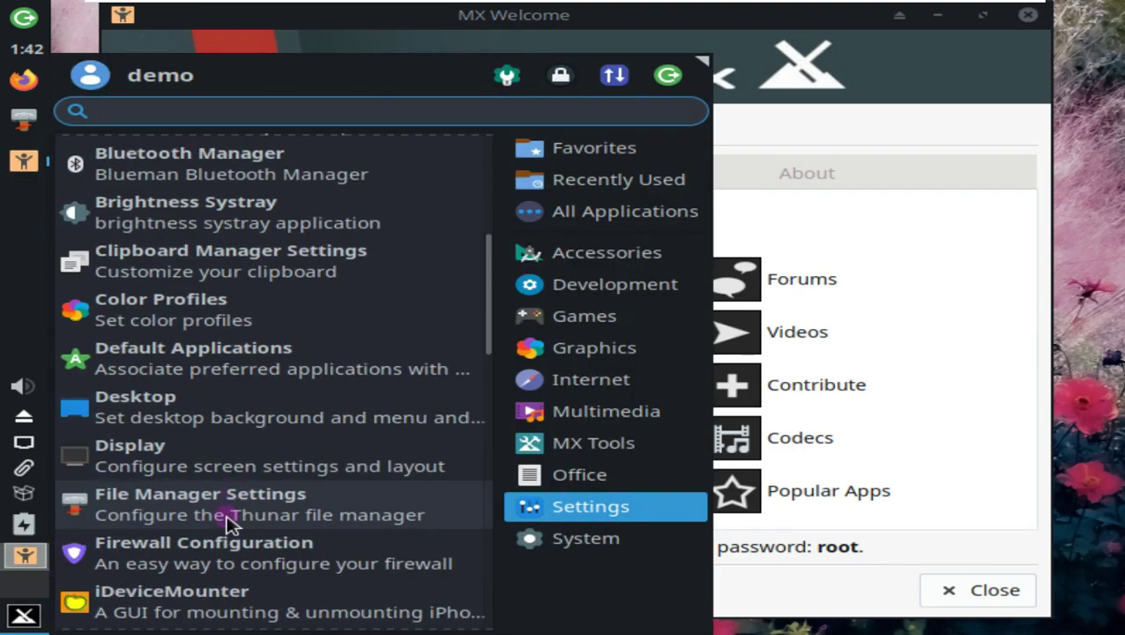
left_click(208, 459)
left_click(864, 321)
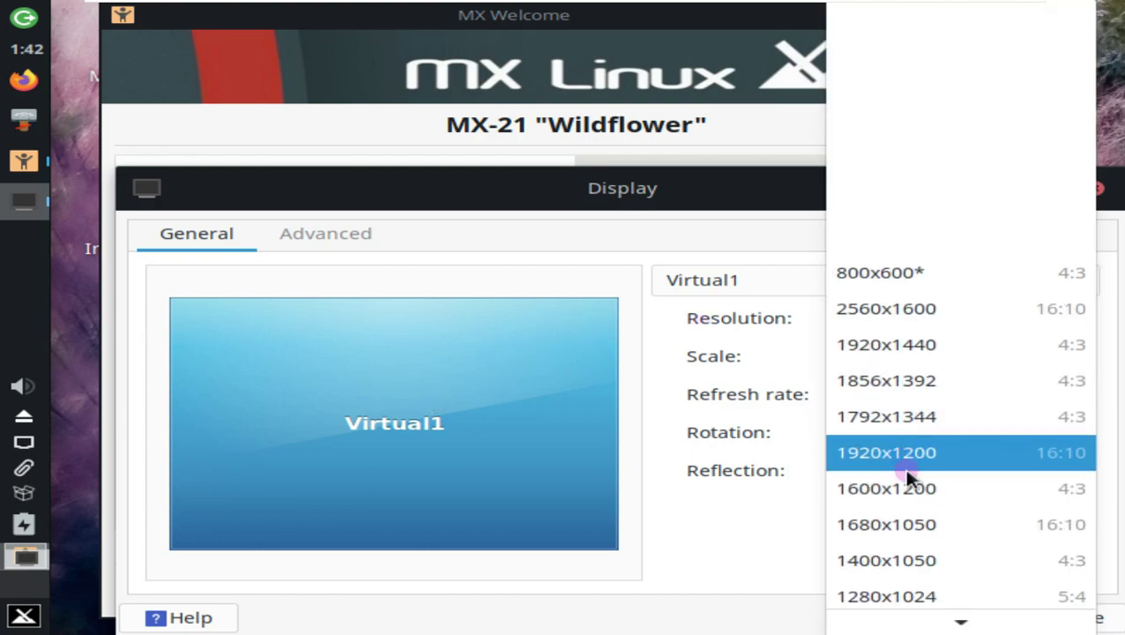
scroll(909, 494, "down", 2)
left_click(912, 558)
left_click(1010, 519)
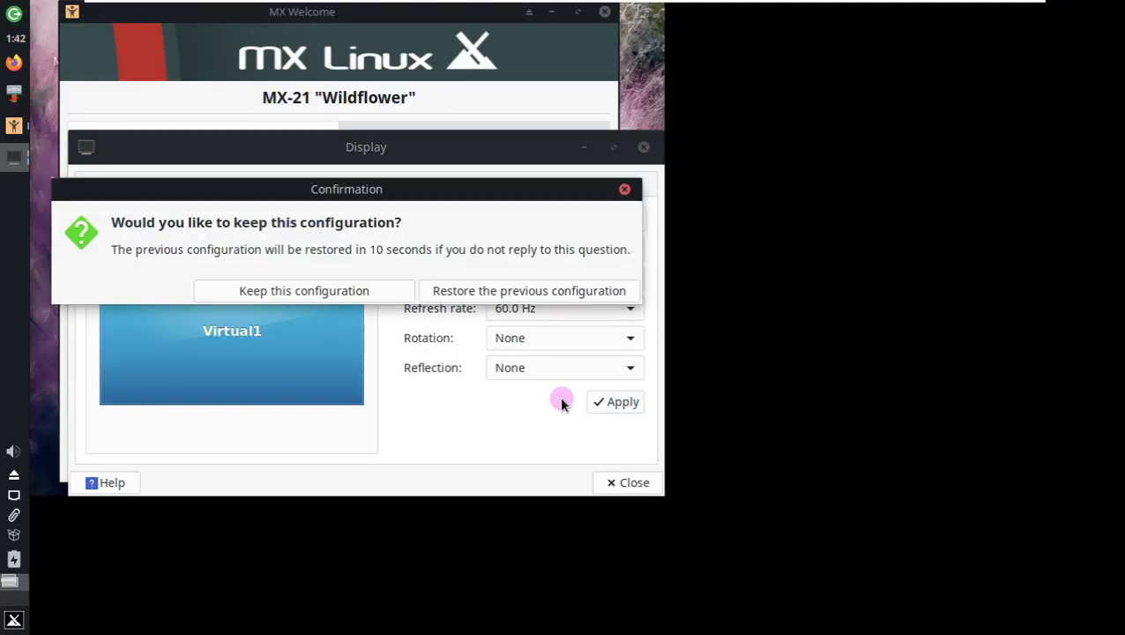
left_click(368, 289)
left_click(643, 147)
Switch the VM to Free Stretch and close the MX Welcome window.
left_click_drag(462, 19, 645, 123)
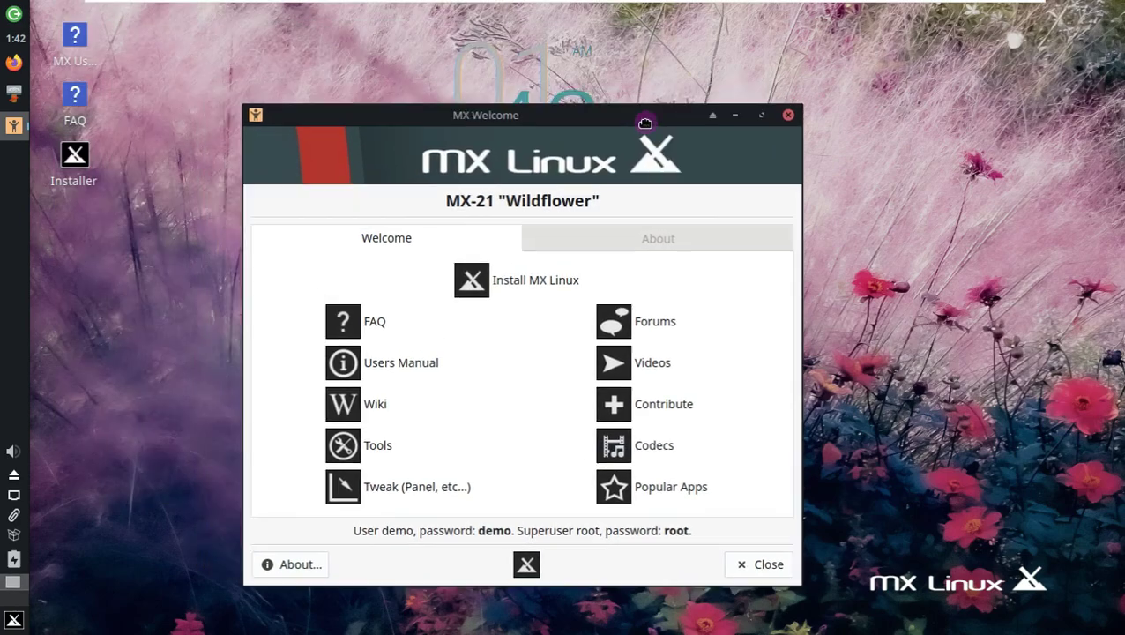
mouse_move(653, 3)
left_click(690, 12)
left_click(702, 53)
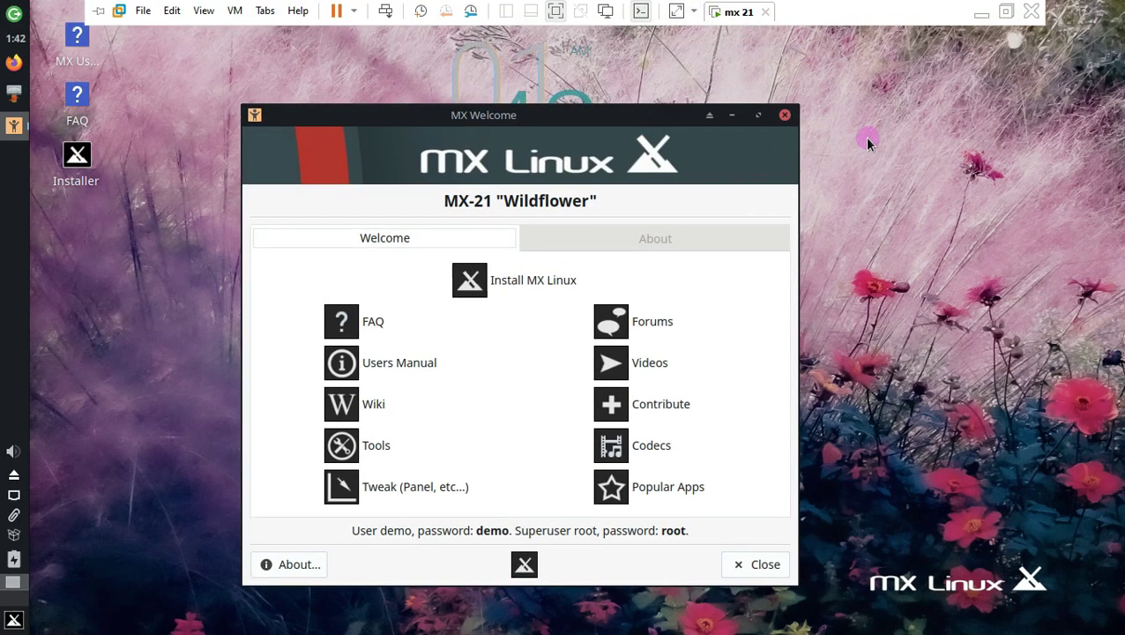
left_click_drag(577, 116, 610, 99)
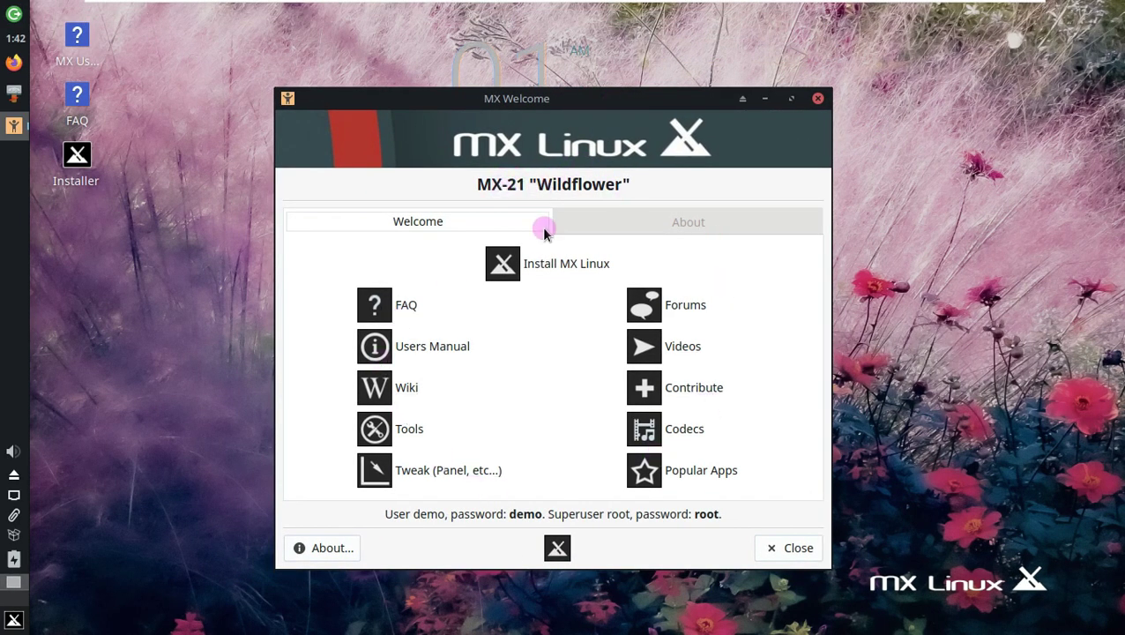
left_click(817, 101)
Launch the Installer and start an unencrypted whole-disk install on sda, confirming formatting.
right_click(76, 170)
key("Escape")
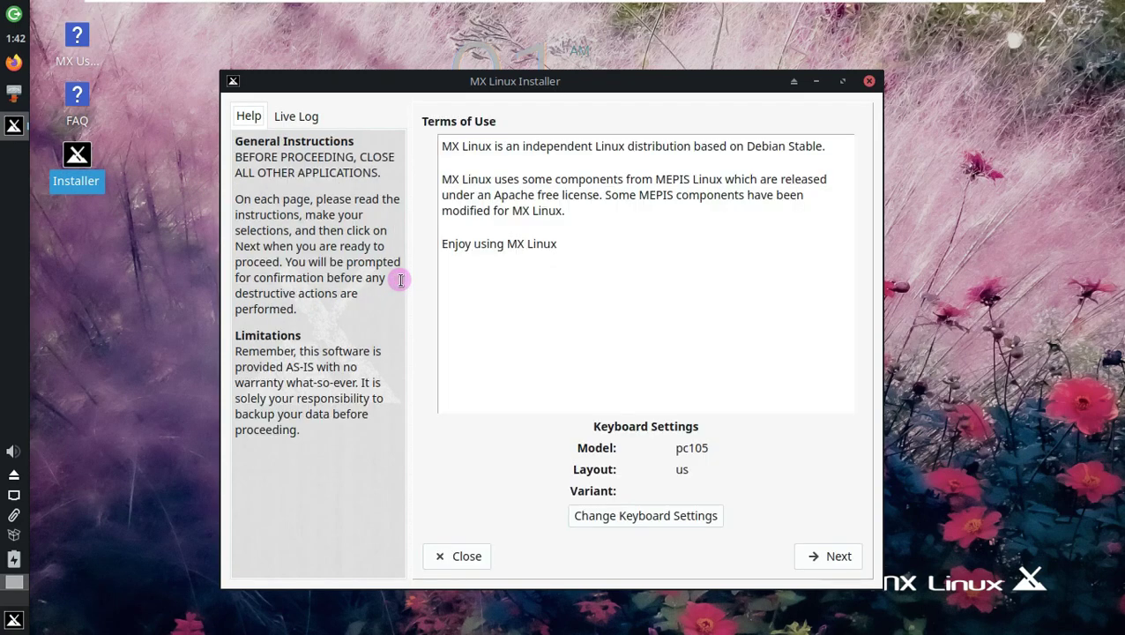
left_click(825, 554)
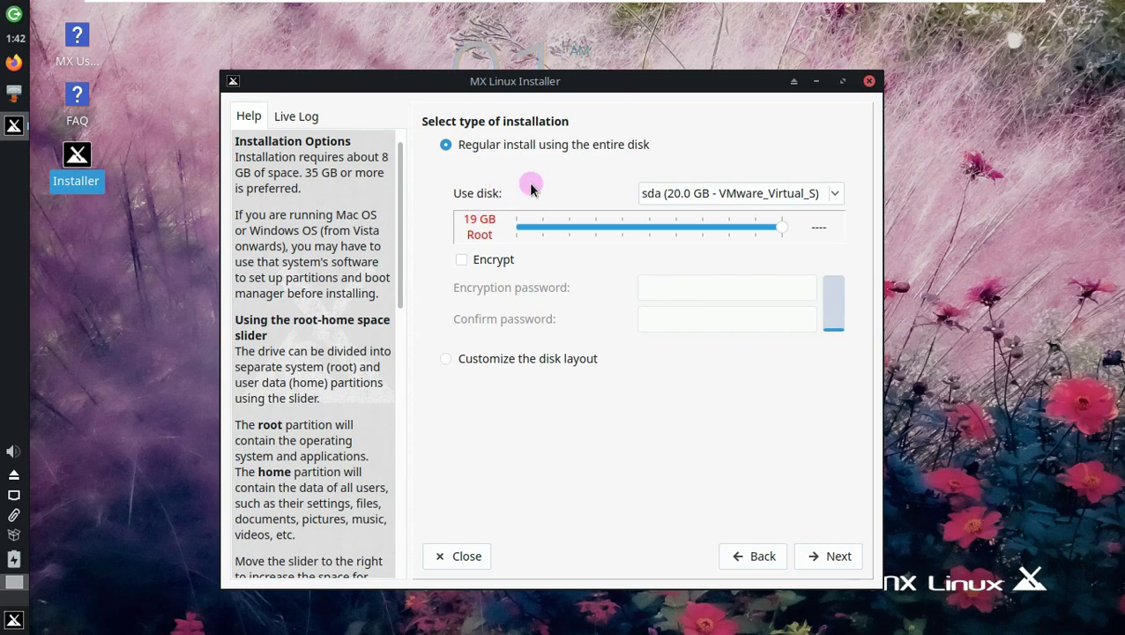
left_click(715, 196)
left_click(696, 276)
left_click(490, 259)
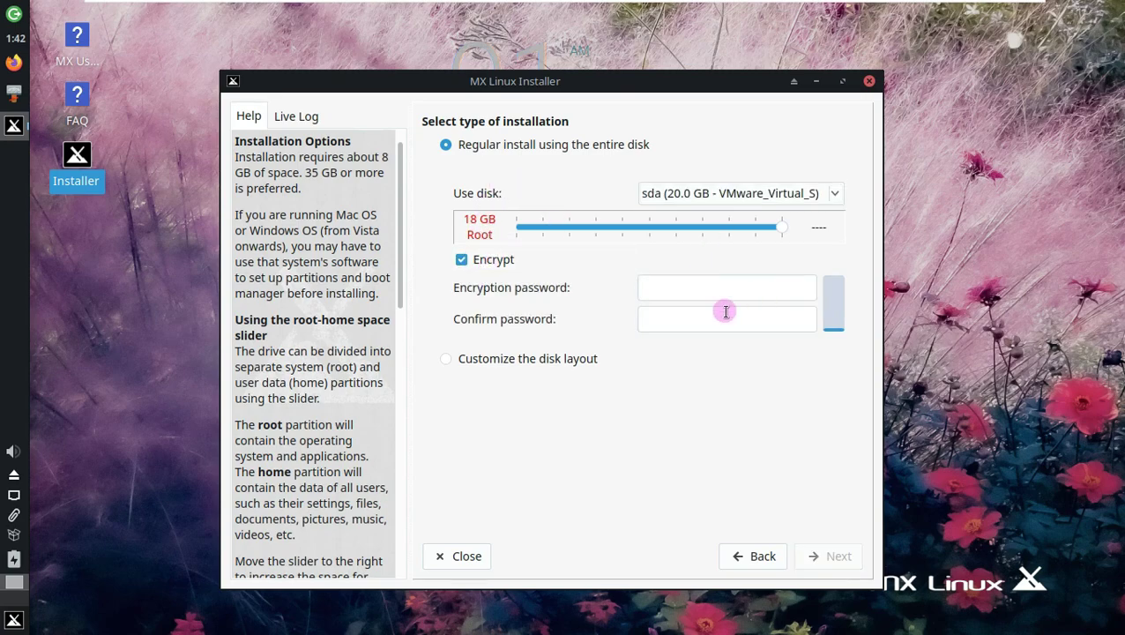
left_click(461, 262)
left_click(833, 555)
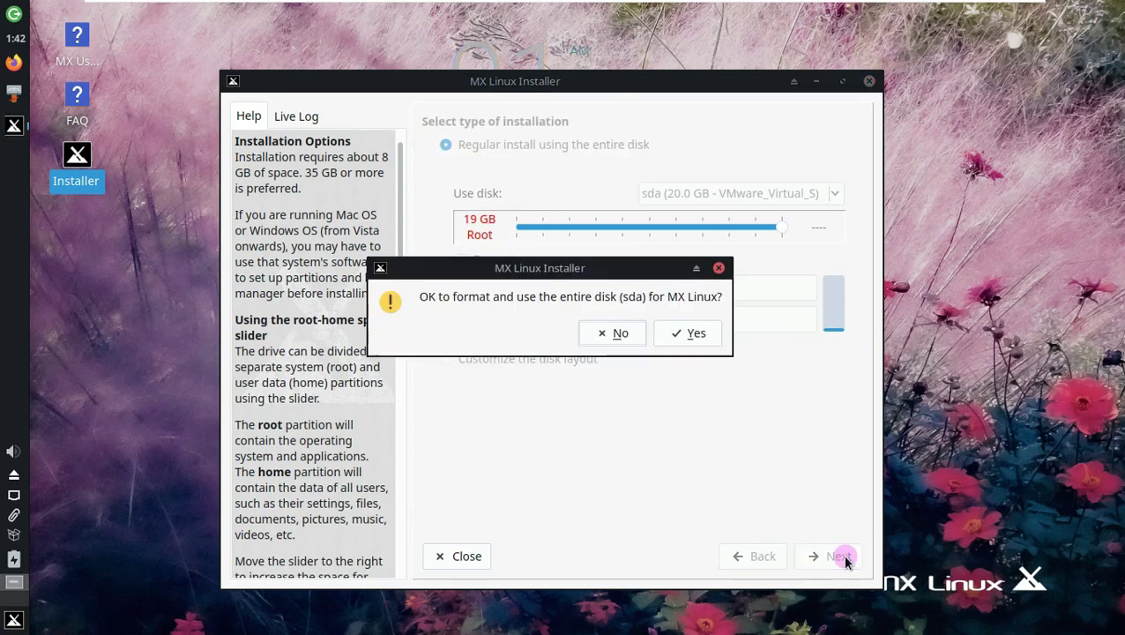
left_click(692, 332)
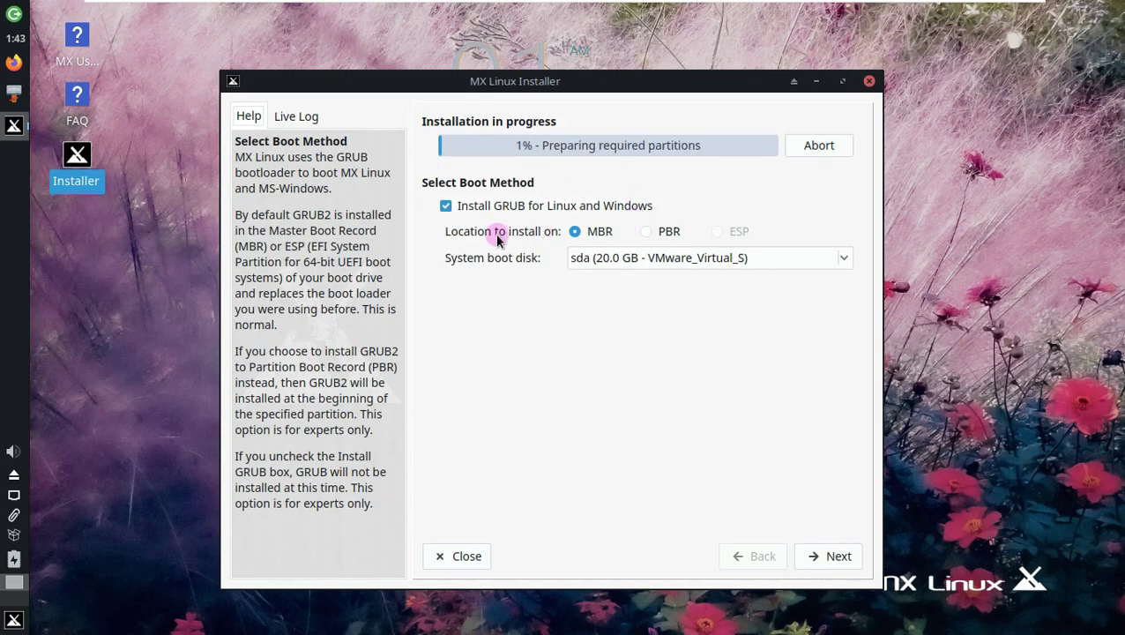
Accept the default GRUB boot setup, computer names, and locale and timezone.
left_click(839, 557)
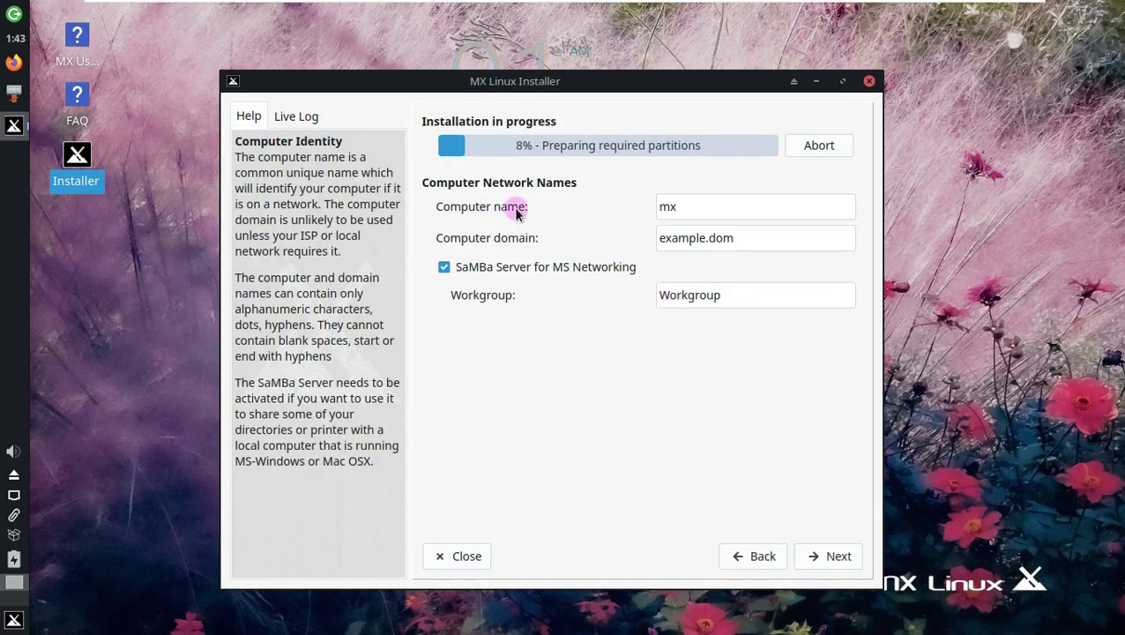
left_click(842, 553)
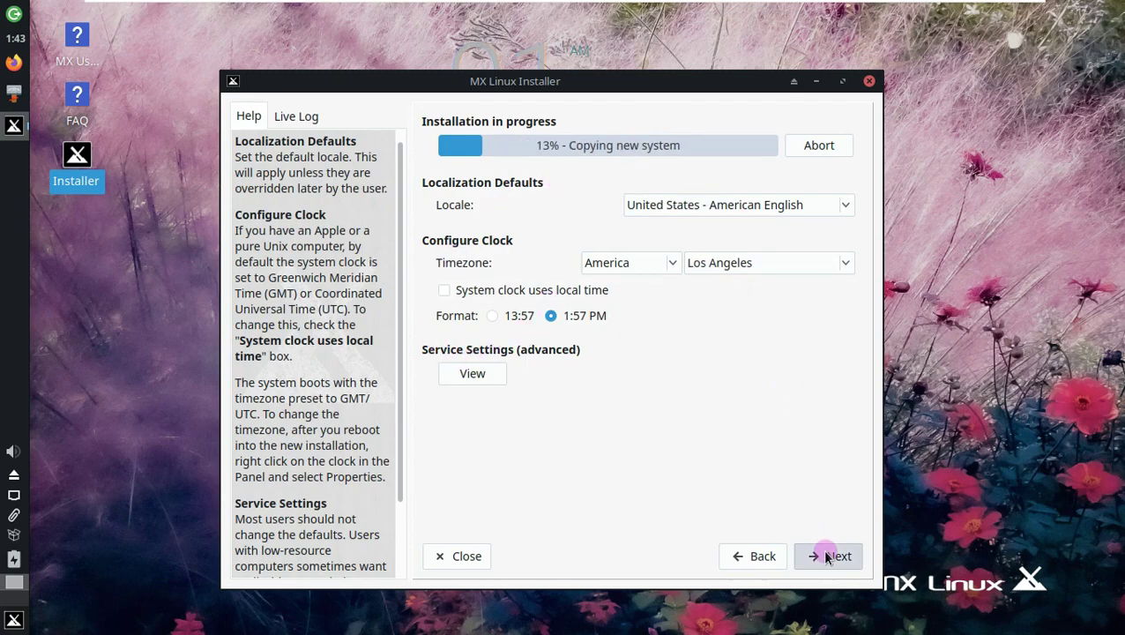
left_click(829, 553)
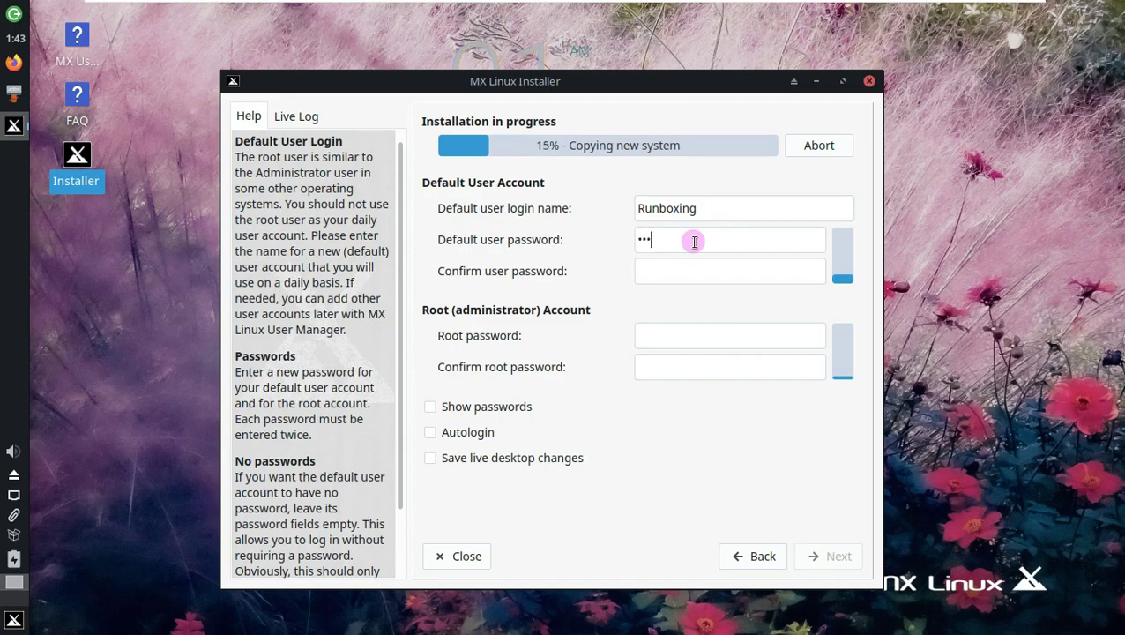
Confirm the user password, show passwords, enable autologin, and proceed with the installation.
left_click(694, 277)
type("a")
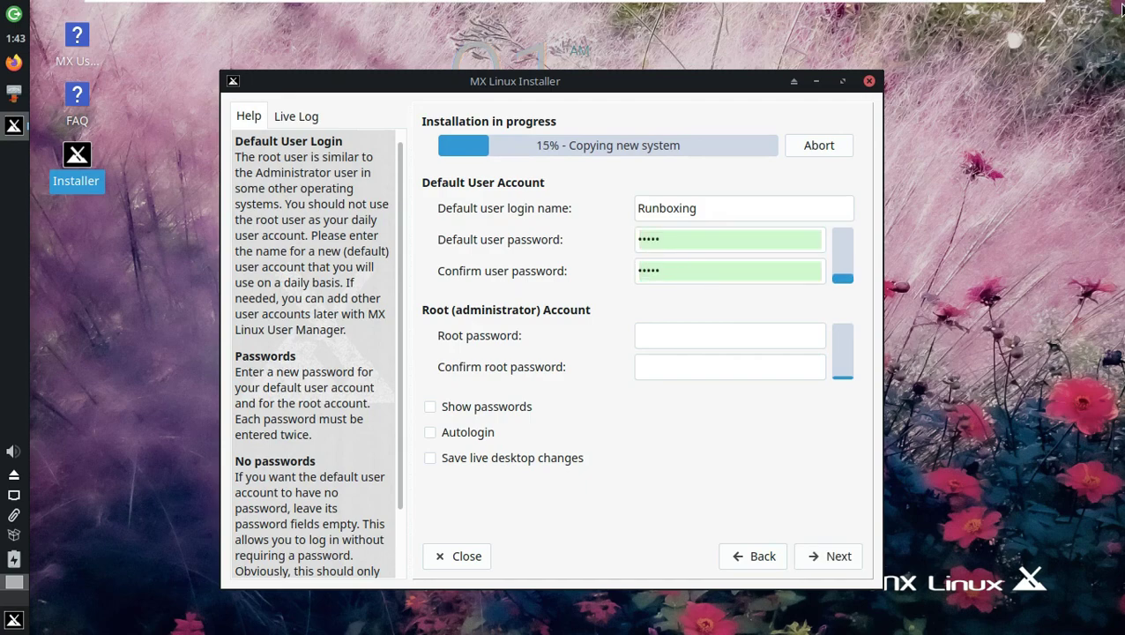
type("aaaaa")
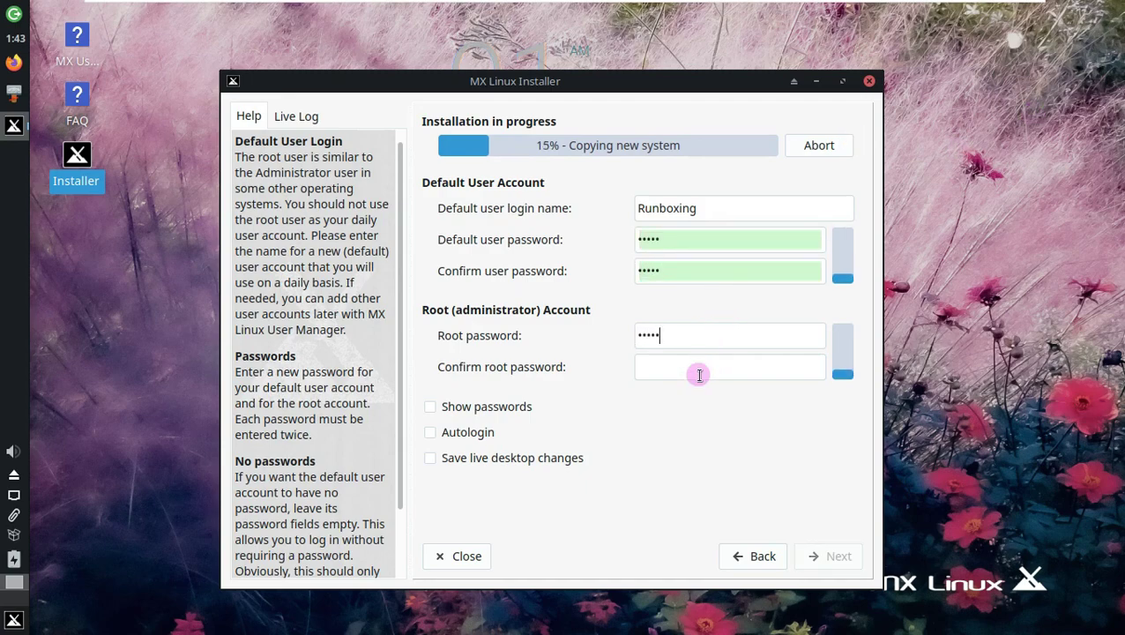
type("12345")
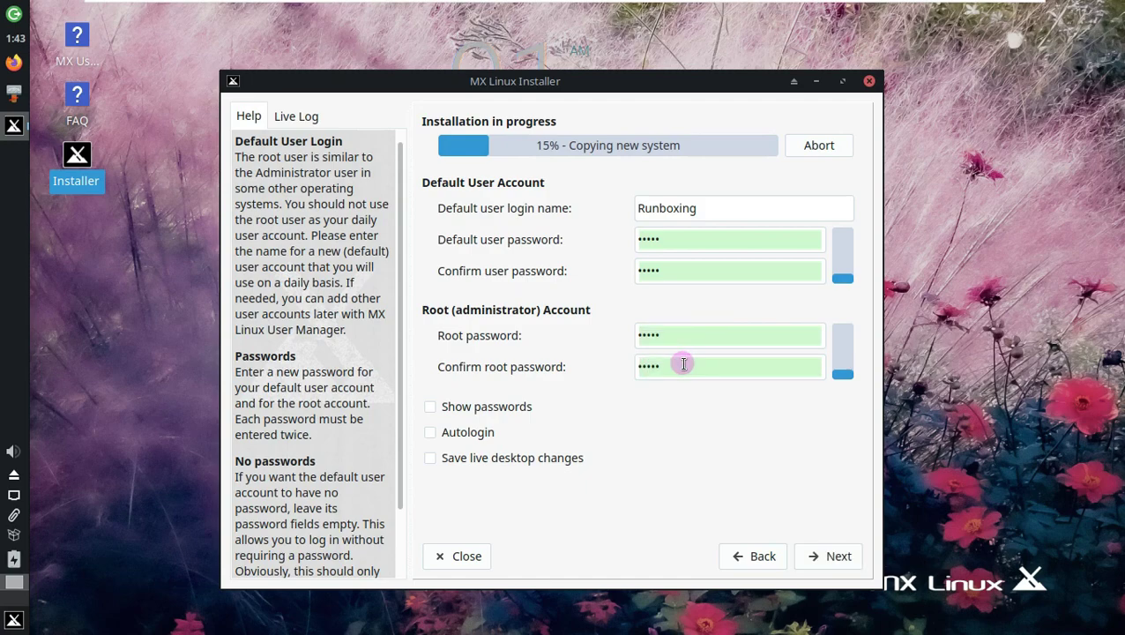
left_click(432, 407)
left_click(452, 432)
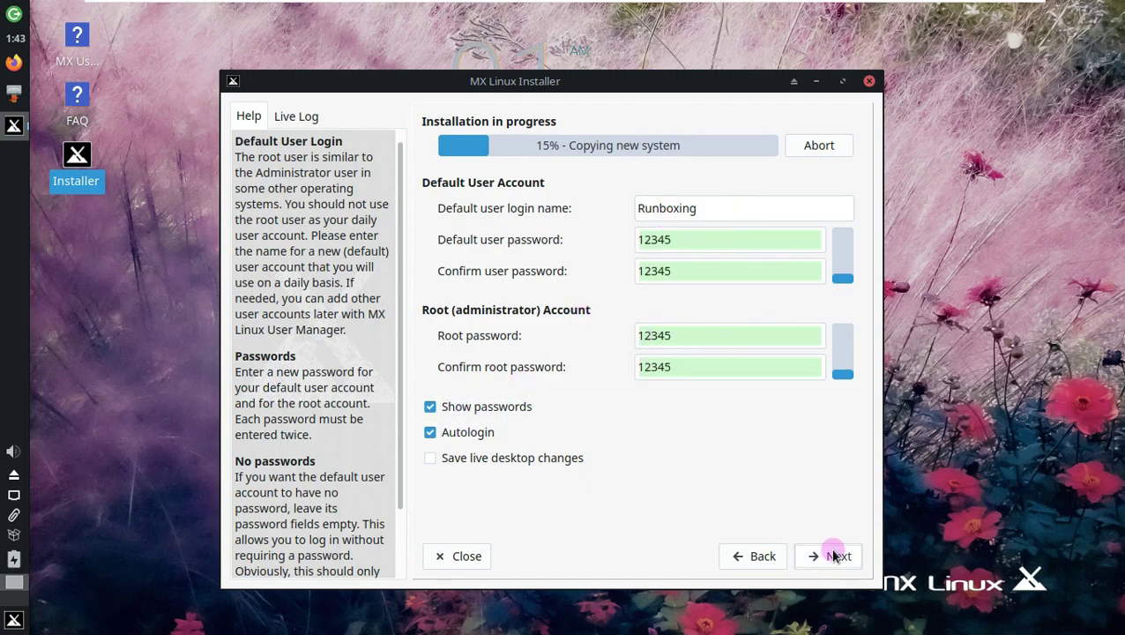
left_click(829, 555)
left_click_drag(583, 77, 589, 69)
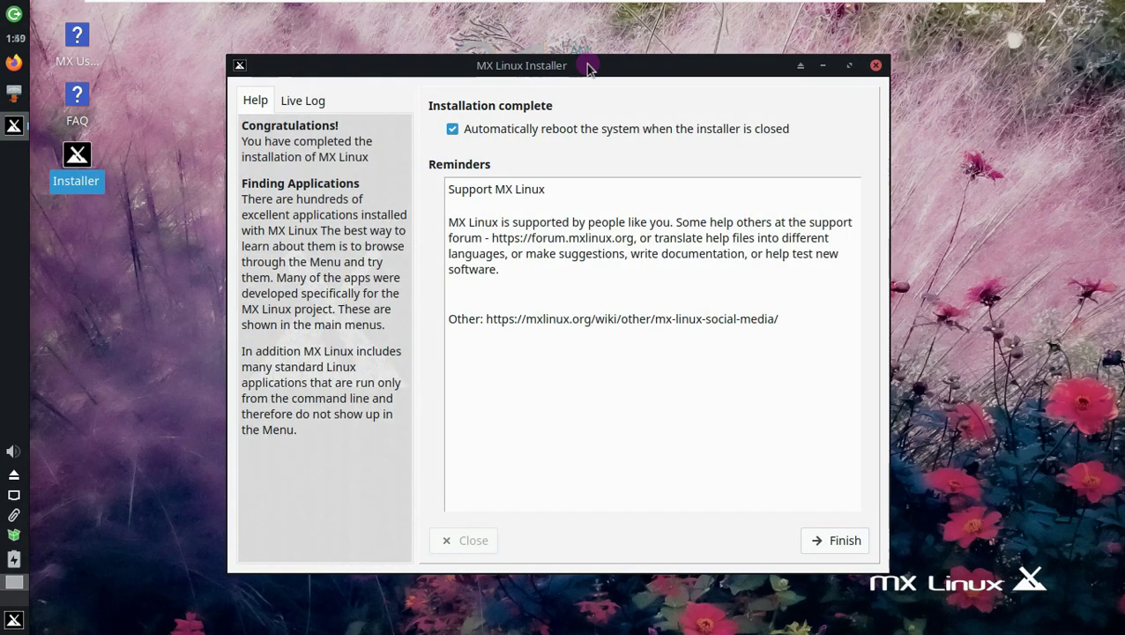
Finish the installer and, after the reboot, boot the first MX entry in the boot menu.
left_click(829, 539)
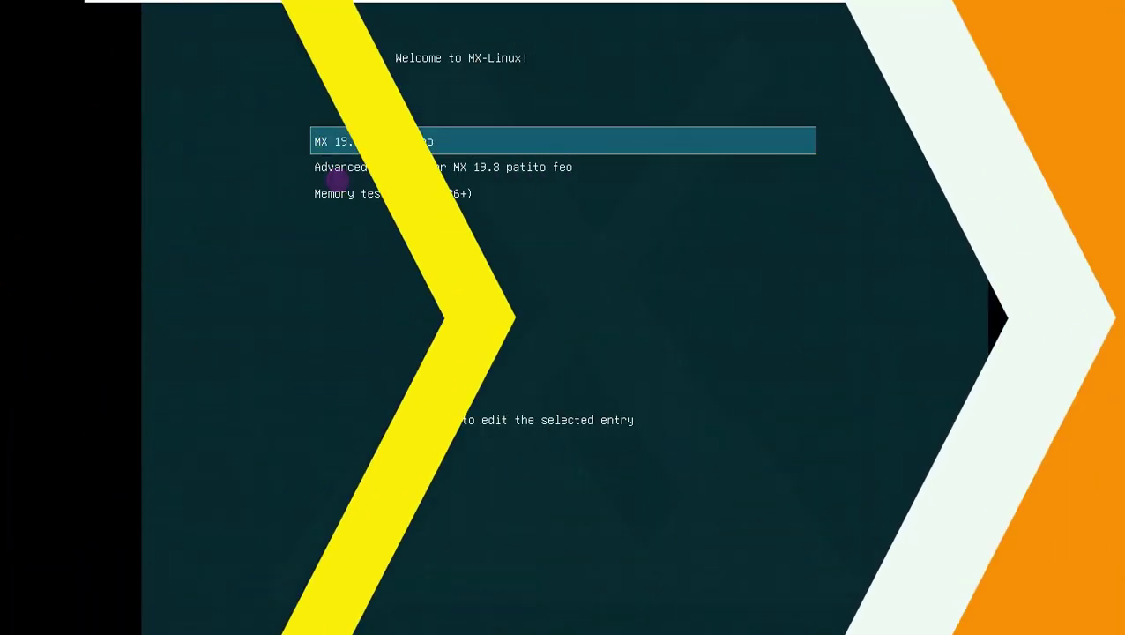
key("Down")
key("Down")
key("Up")
key("Up")
key("Down")
key("Down")
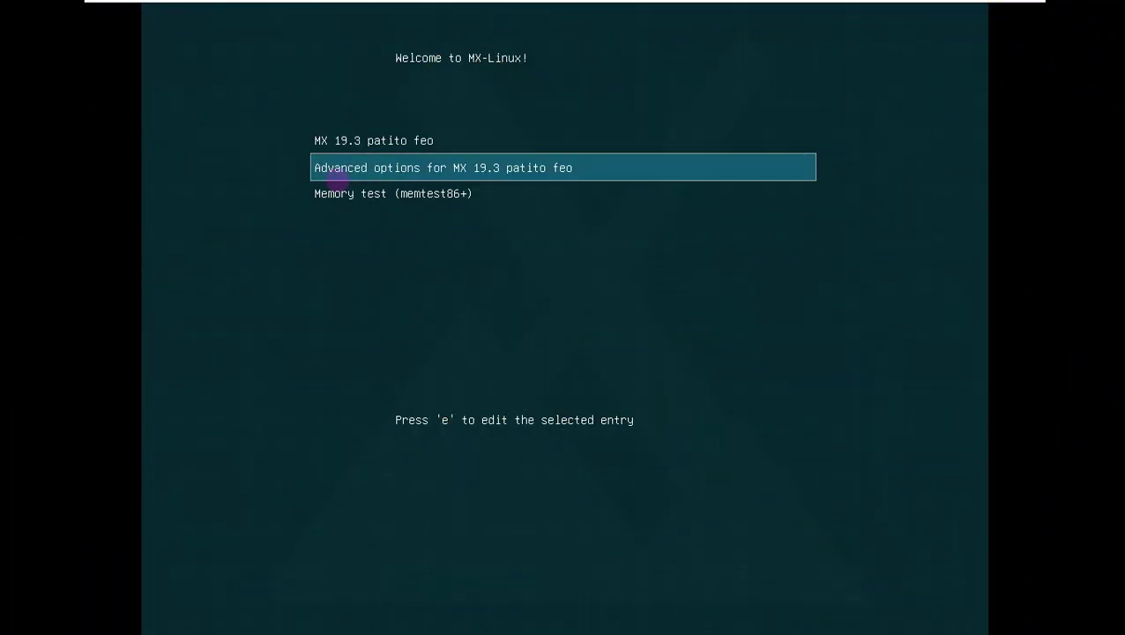
key("Up")
key("Up")
key("Return")
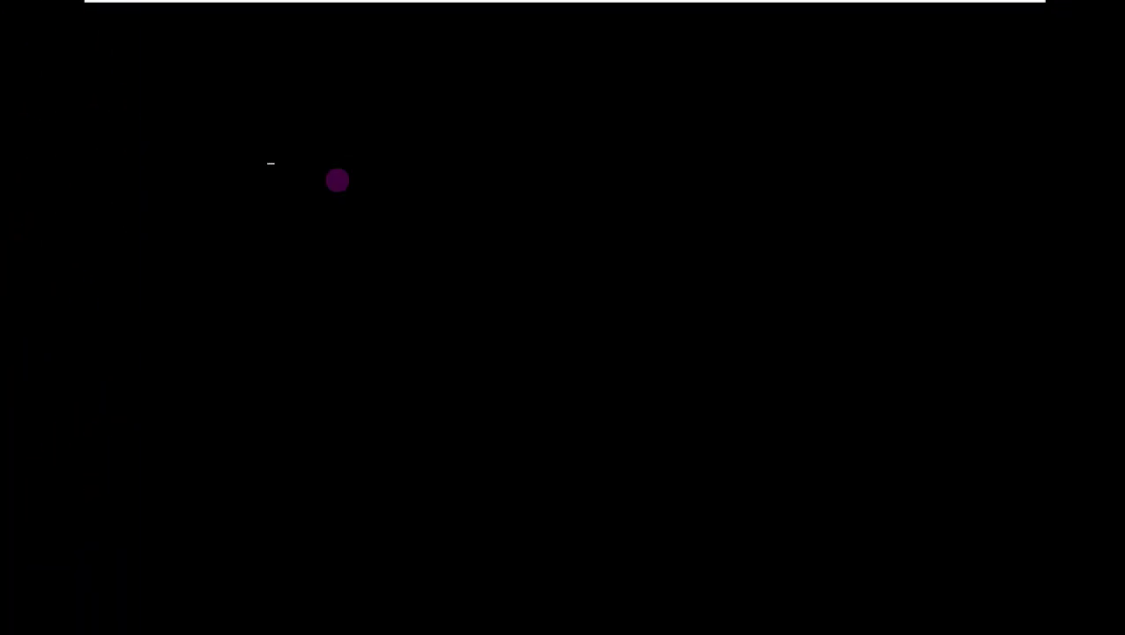